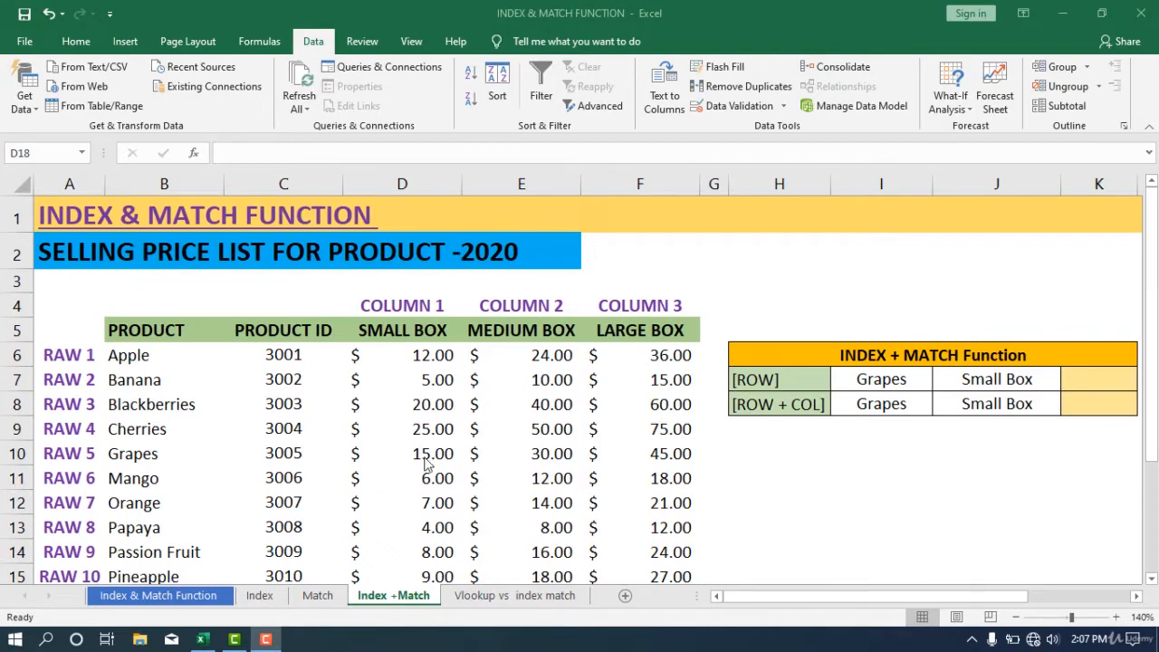
Step: Examine the product price list and the product and box-size entries in the INDEX + MATCH lookup table
scroll(426, 464, down, 1)
scroll(426, 463, up, 1)
scroll(891, 406, down, 1)
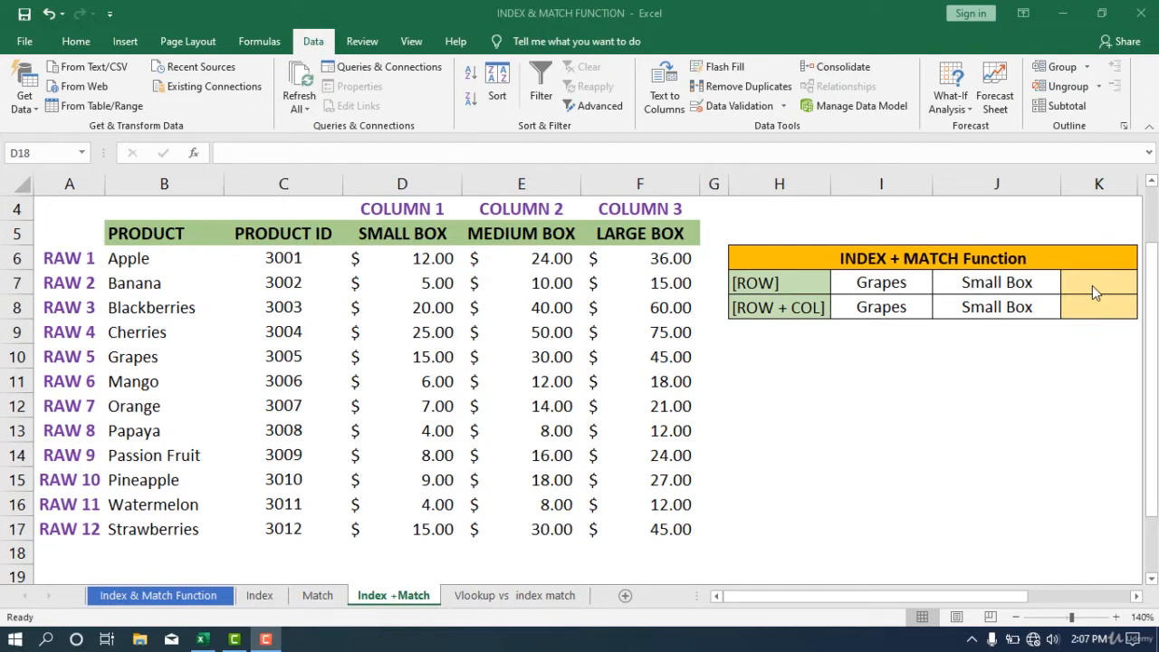
click(906, 285)
click(906, 285)
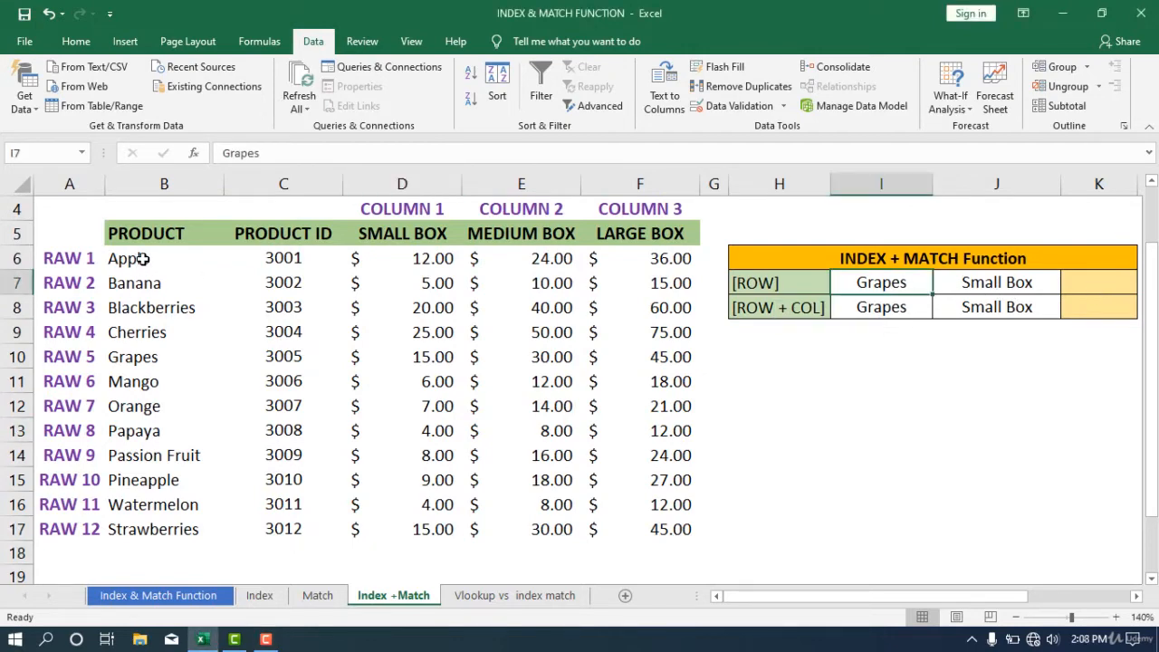
drag(142, 259, 151, 481)
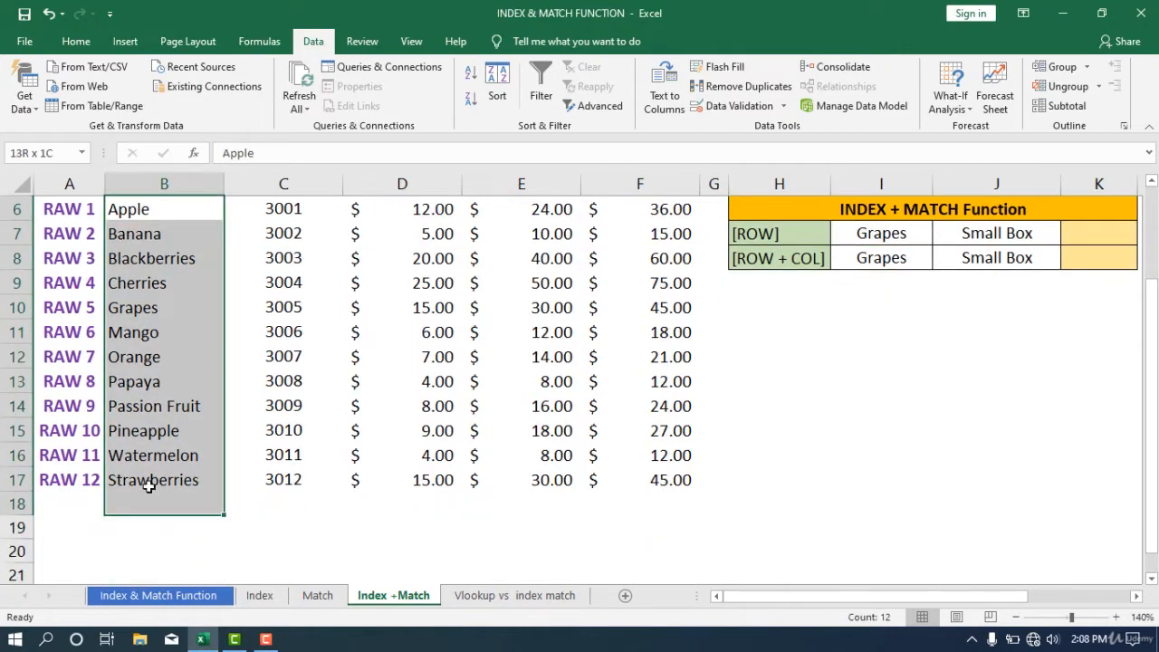
scroll(895, 336, up, 1)
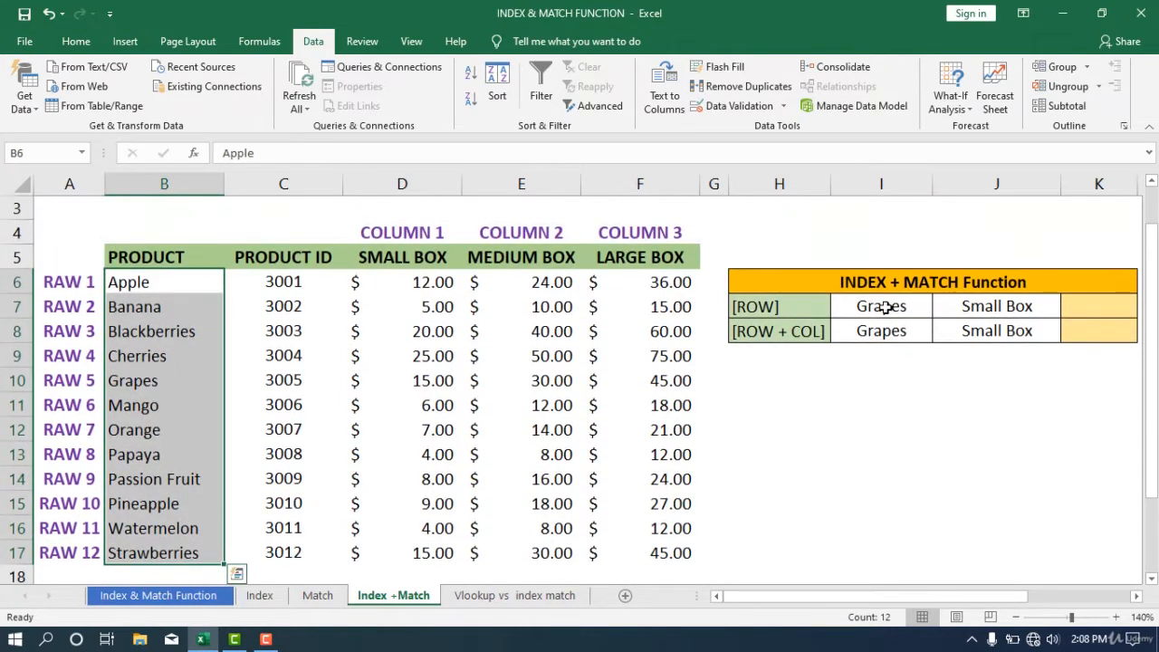
click(886, 307)
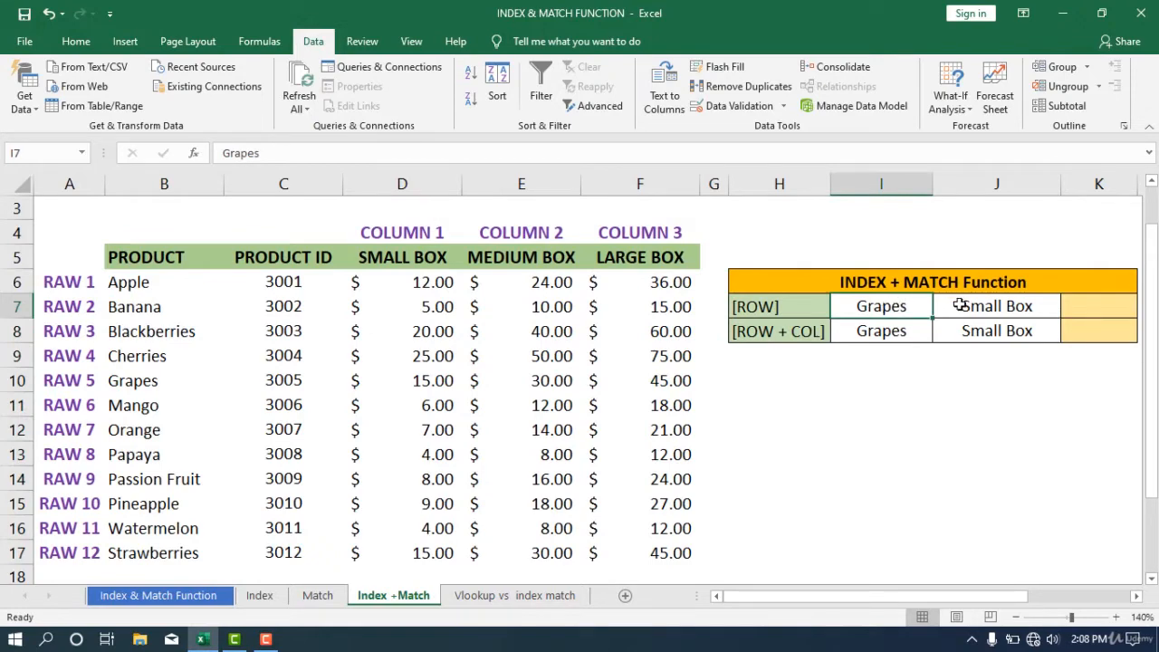
click(938, 426)
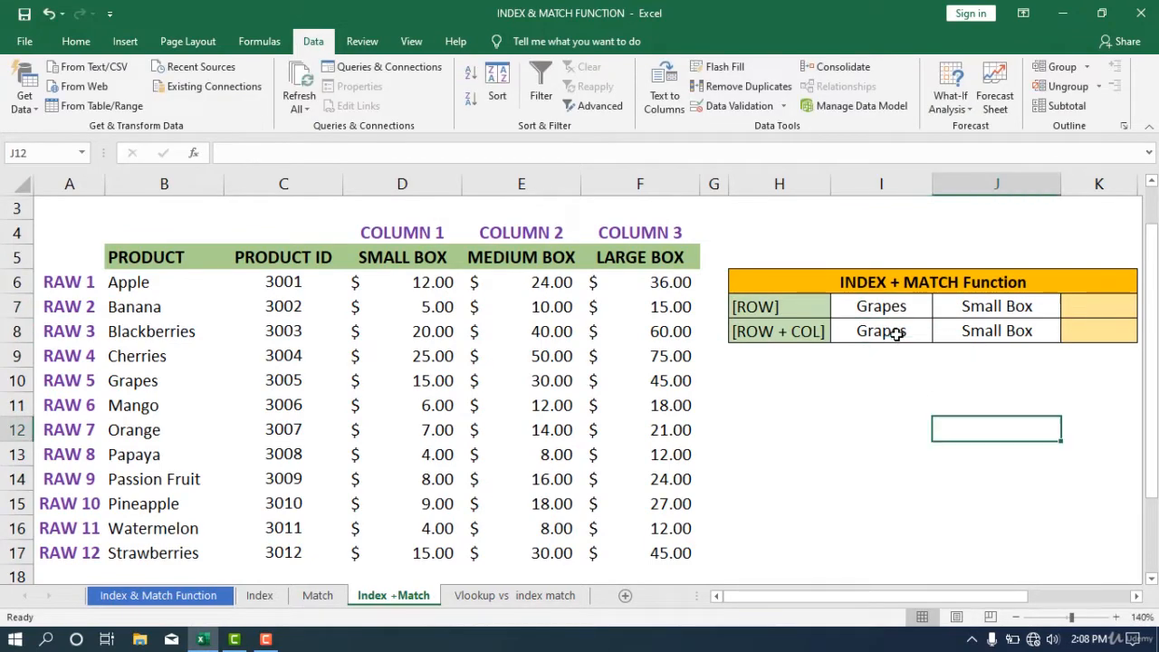
Step: Add list data validation to cell I7 with the product names =$B$6:$B$17 as its source
click(894, 309)
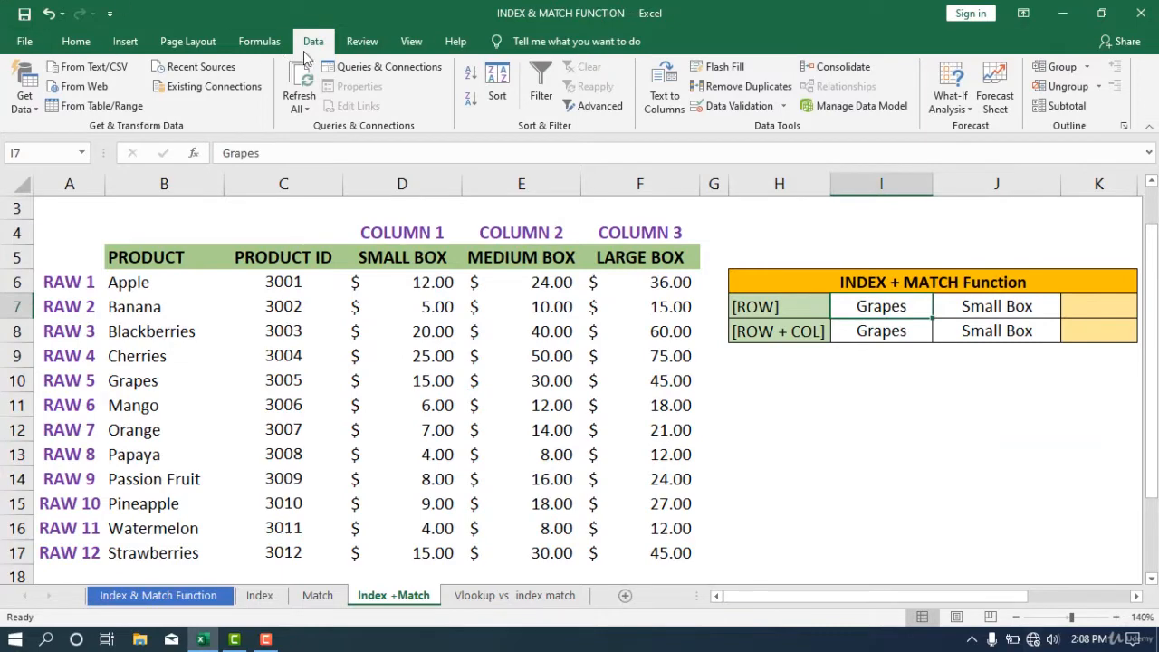
click(747, 114)
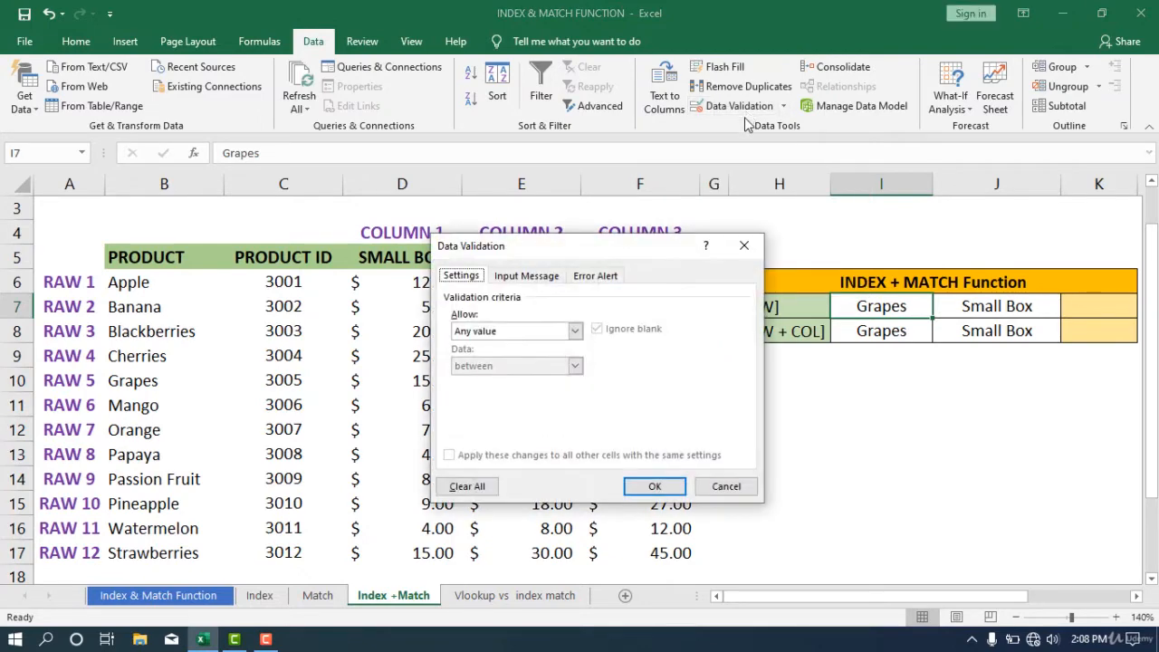
click(575, 332)
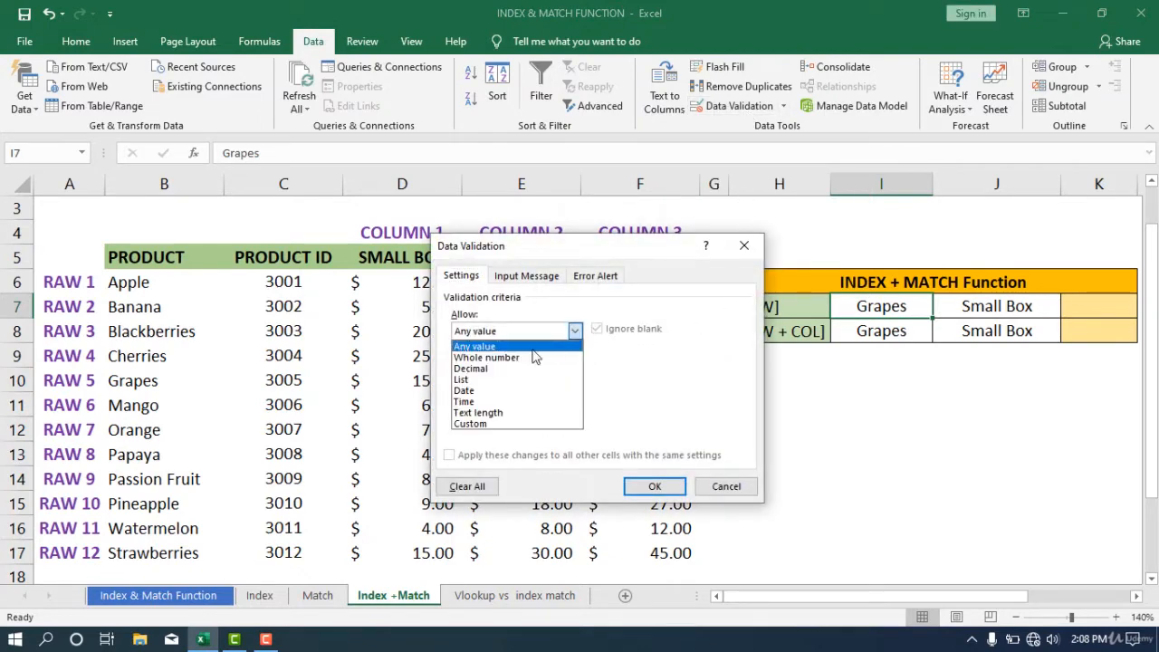
click(480, 380)
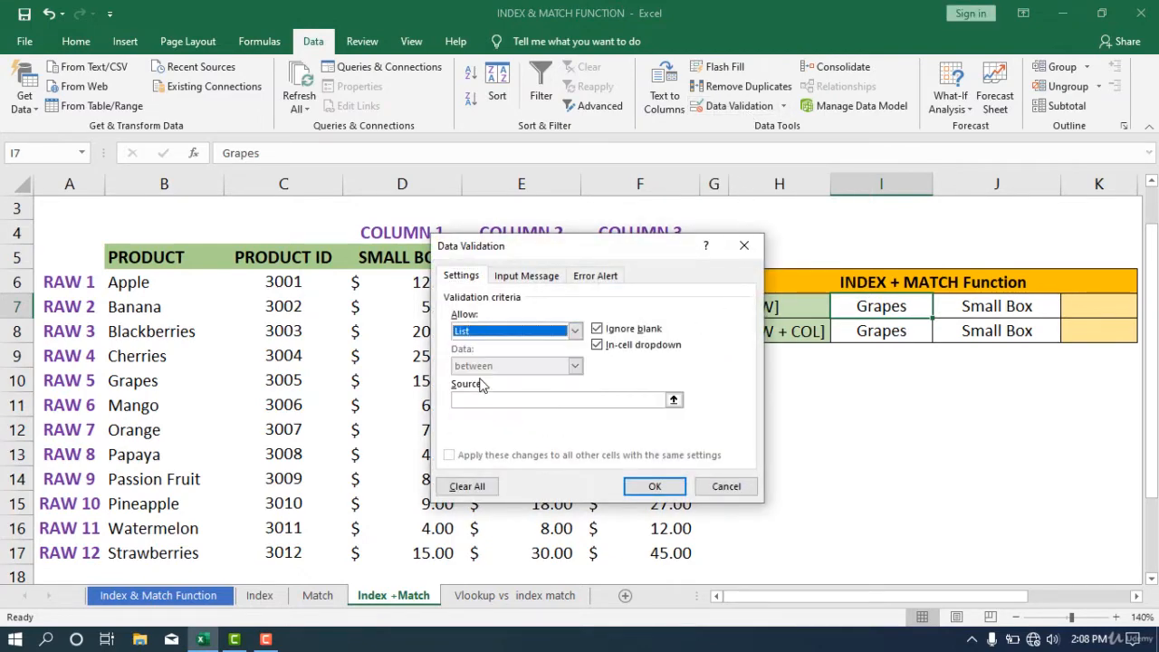
click(673, 400)
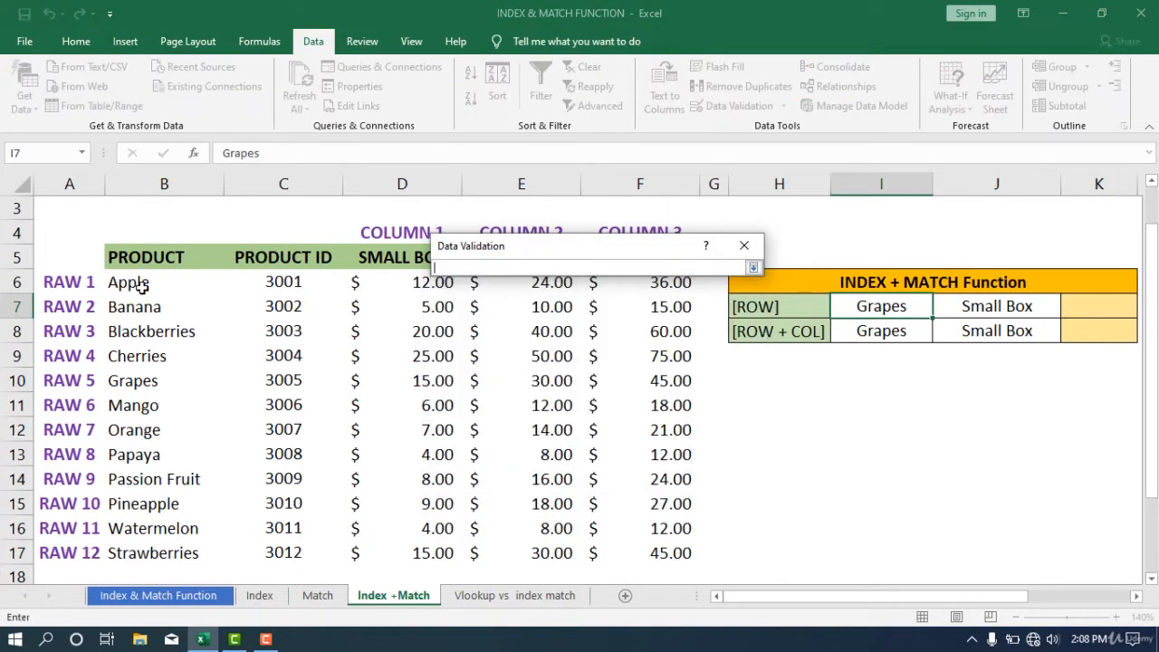
drag(142, 286, 145, 547)
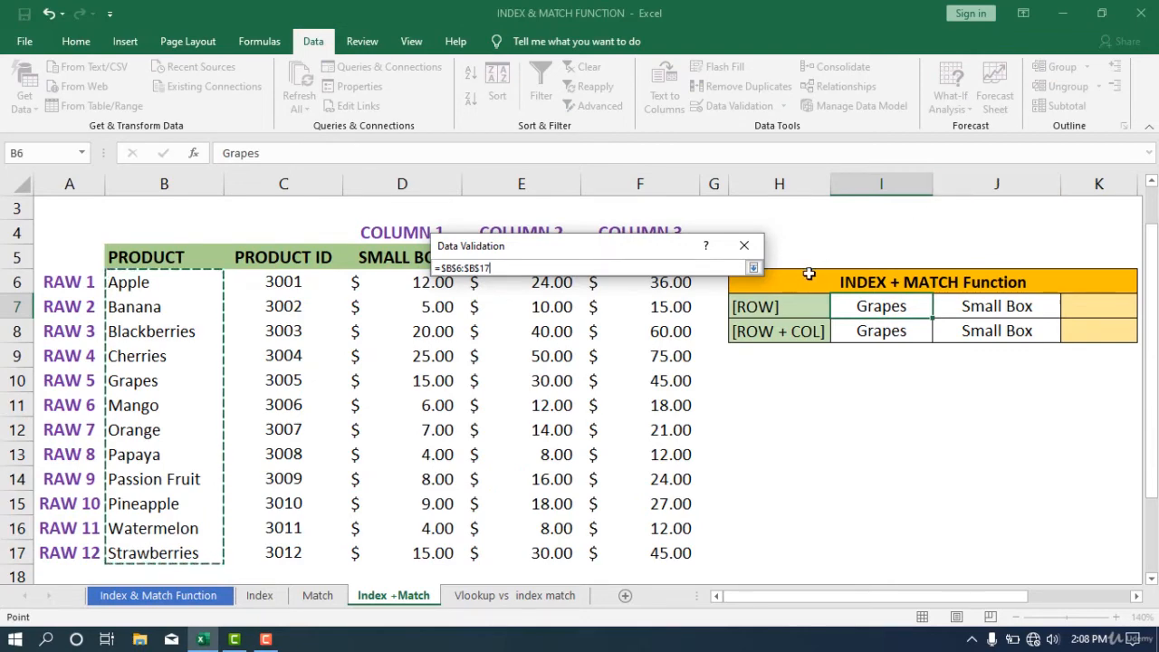
click(752, 268)
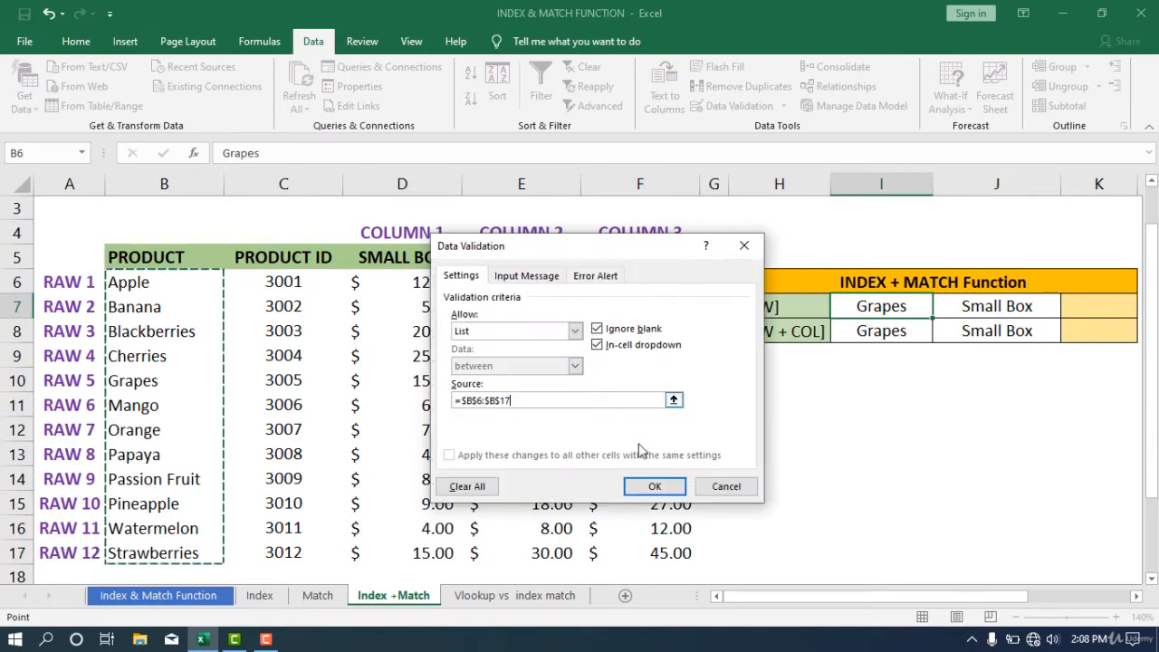
click(654, 486)
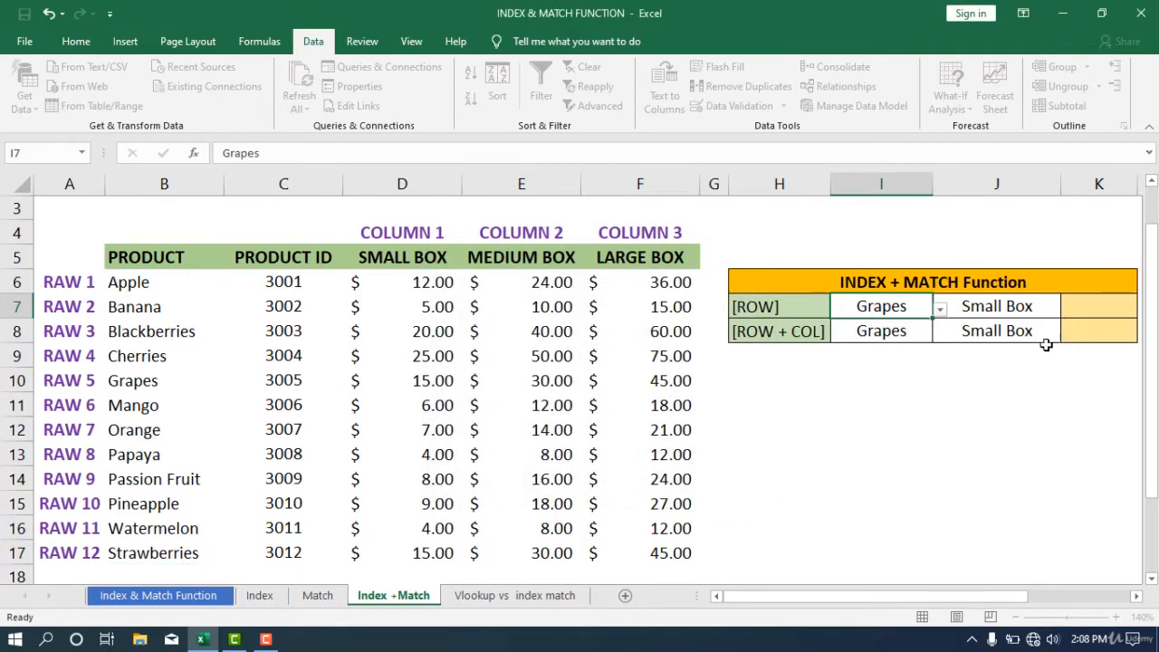
Step: Try out the product drop-down list in I7 by choosing Grapes and Mango
click(941, 312)
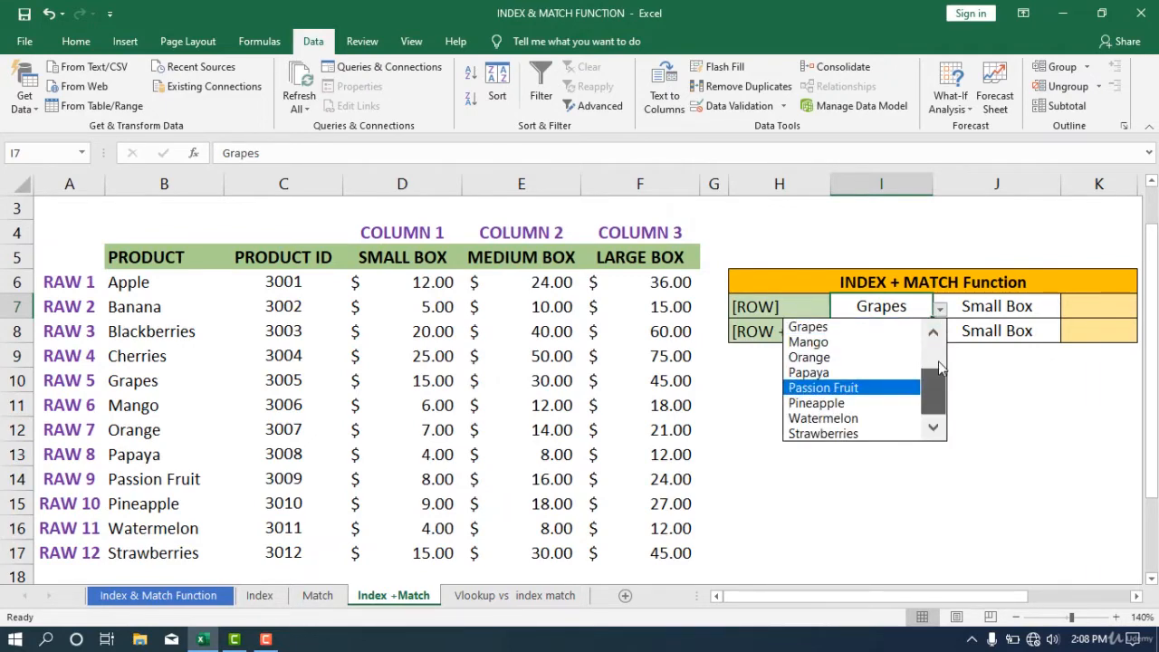
scroll(909, 396, up, 2)
scroll(909, 395, down, 2)
click(855, 326)
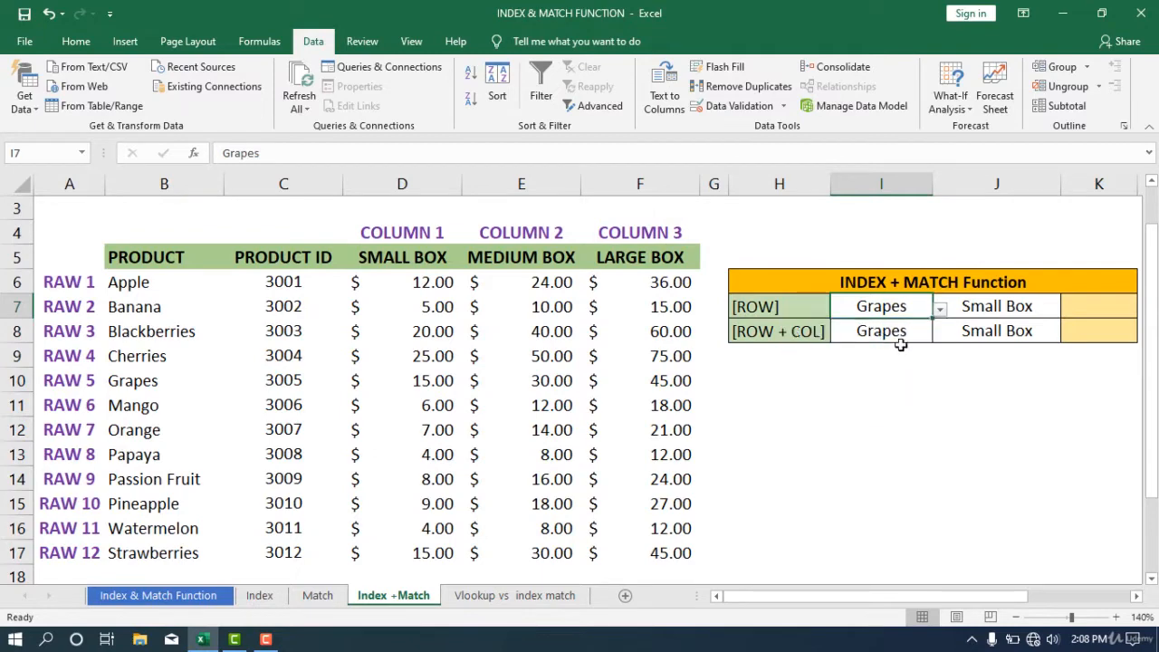
click(940, 309)
click(856, 342)
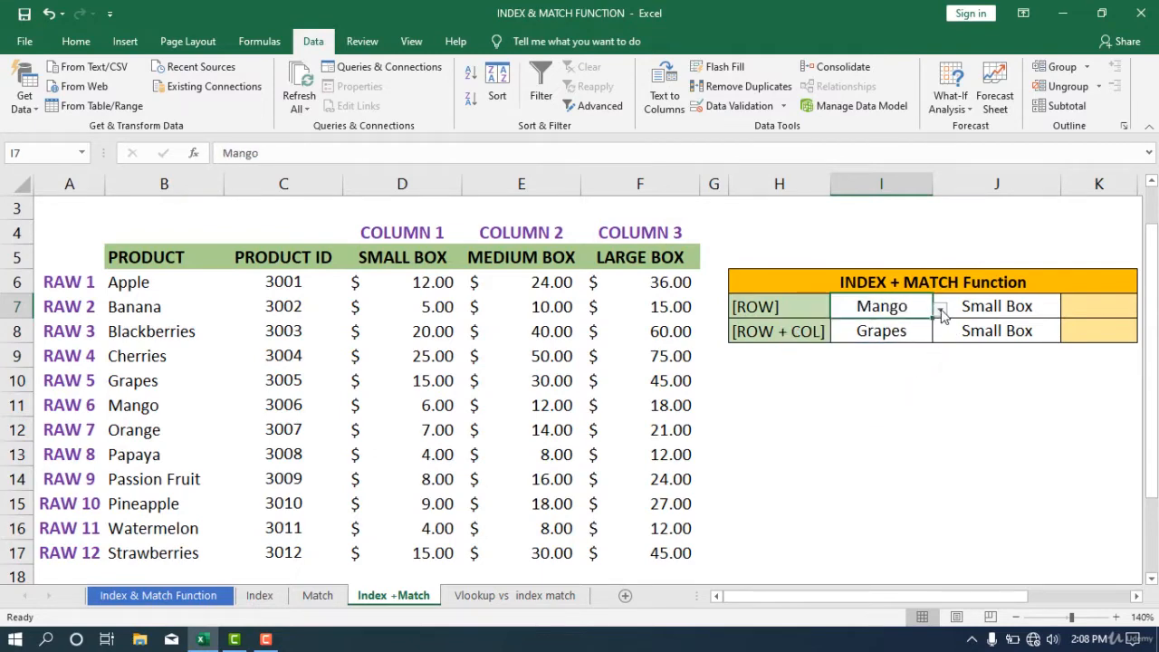
Step: Choose Apple from the product list in I7 and select the box size cell J7
click(939, 309)
scroll(927, 391, up, 2)
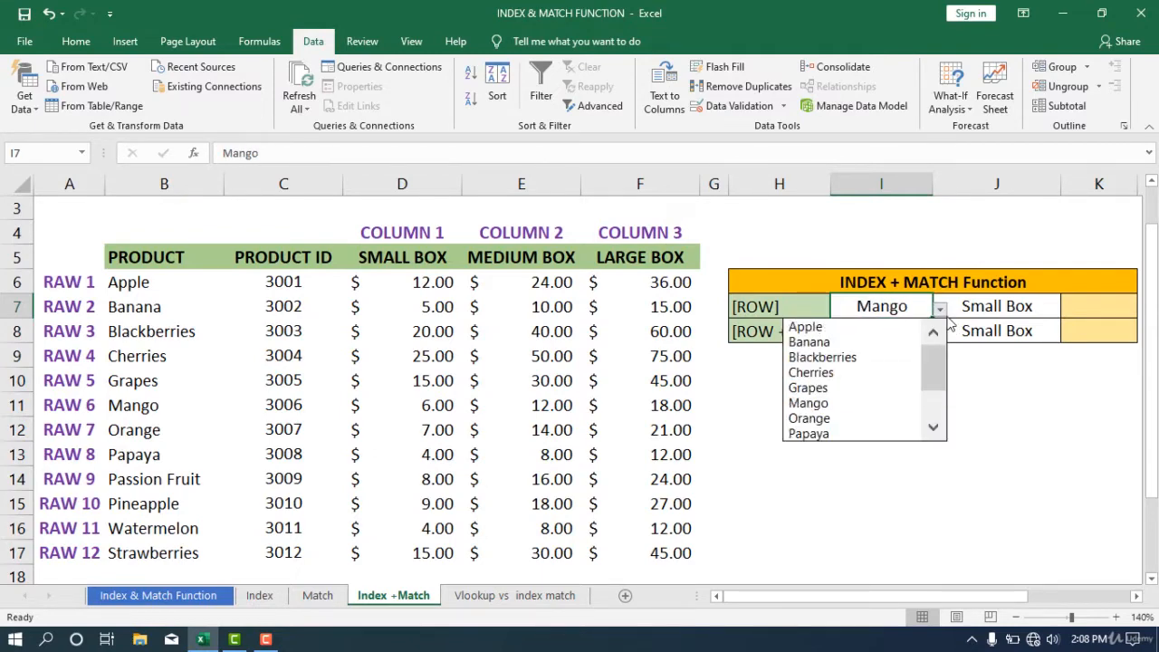
click(835, 330)
click(1013, 315)
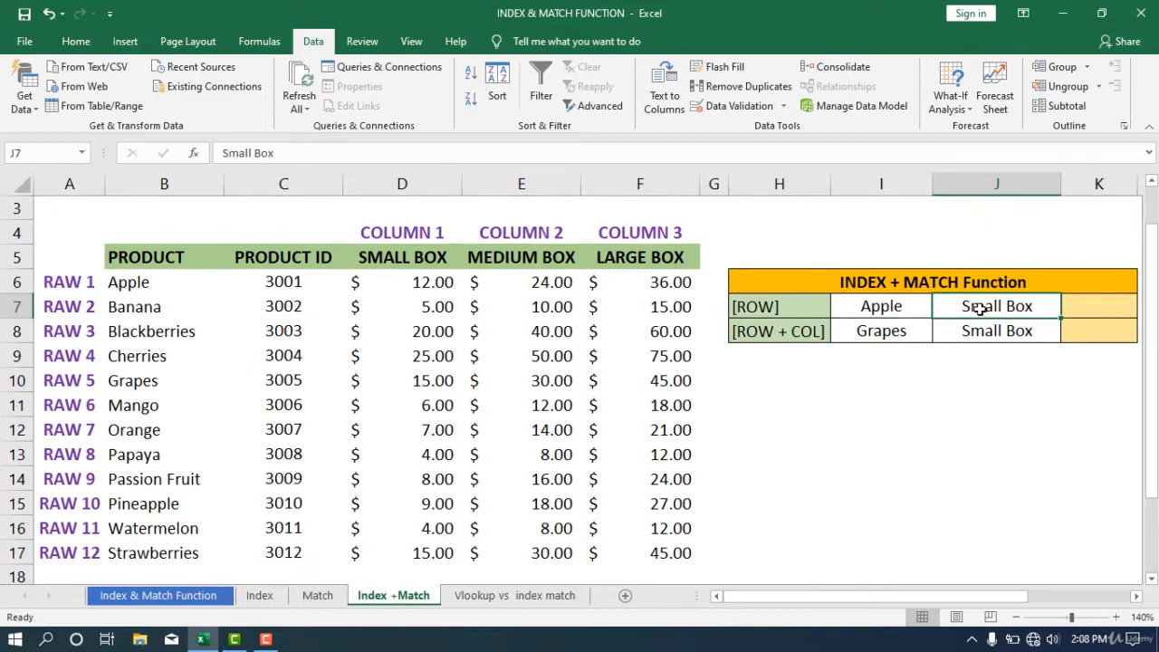
Step: Start an INDEX formula in K7 with the Small Box prices D6:D17 as the array
click(1095, 308)
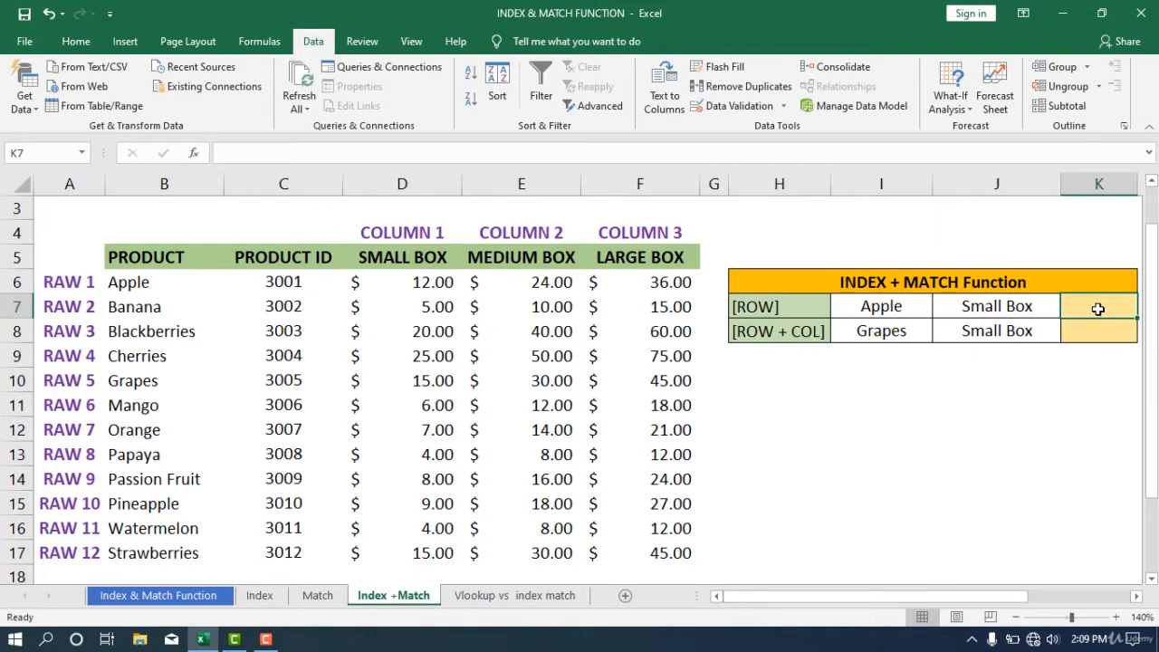
text(=)
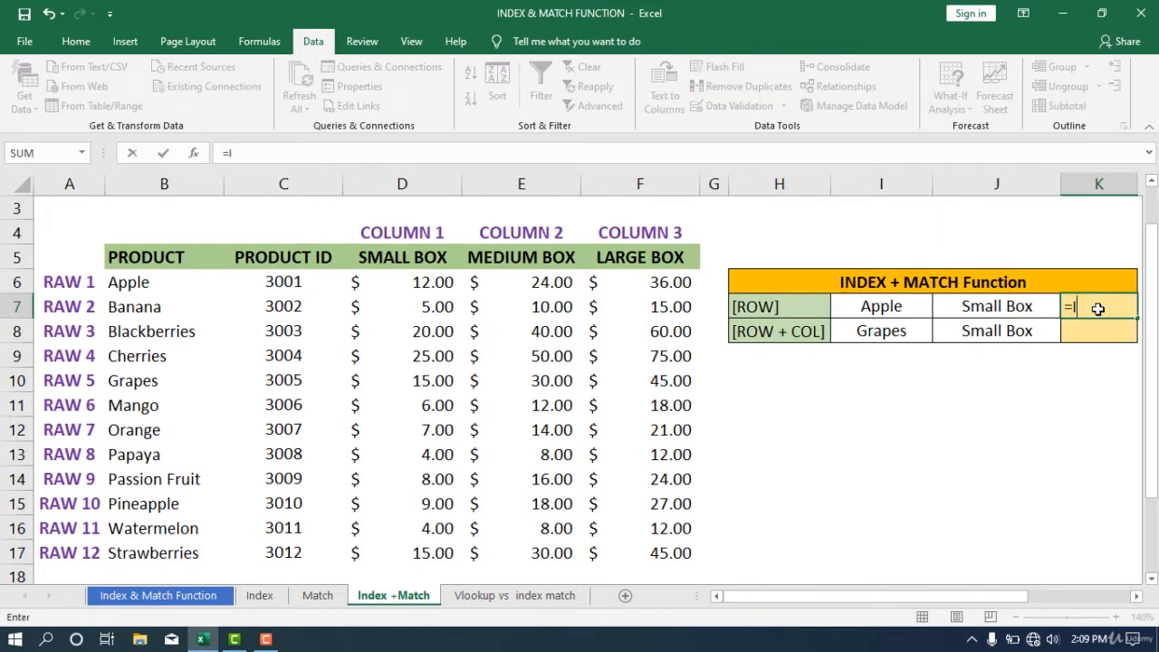
text(INDEX)
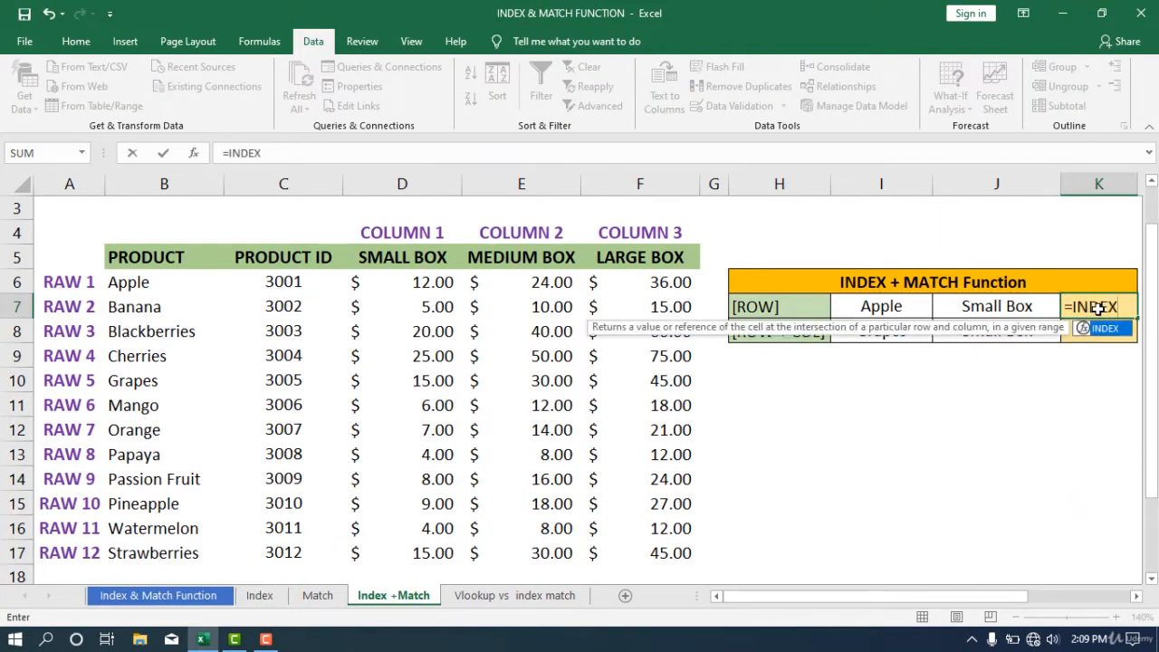
text(()
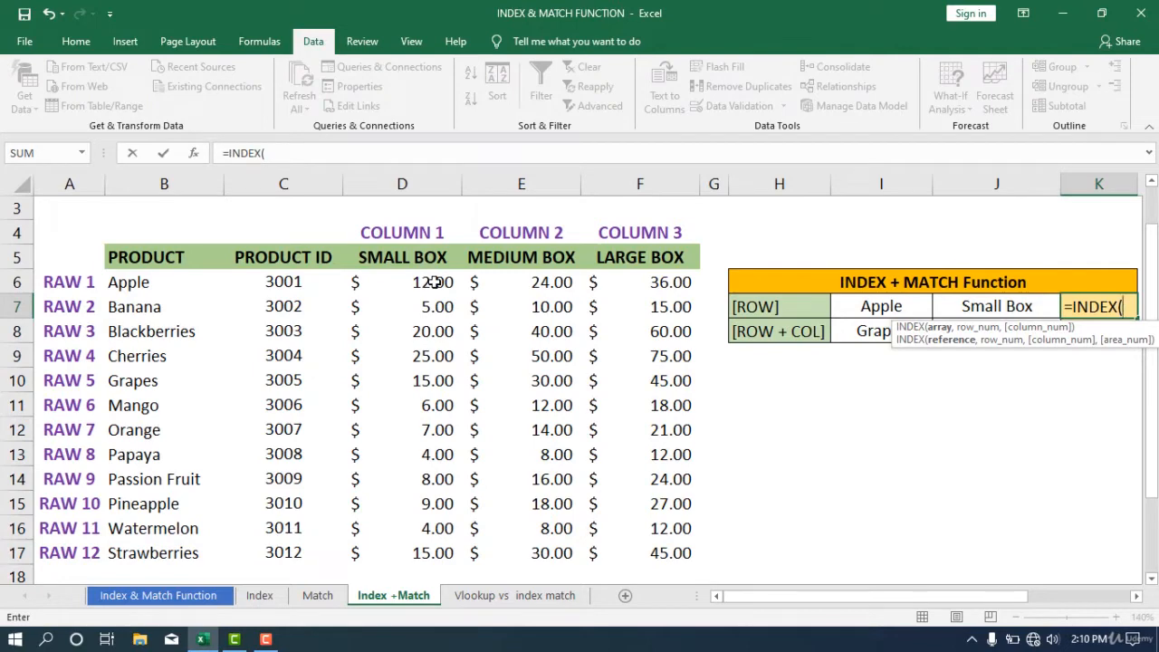
drag(433, 282, 431, 555)
text(,)
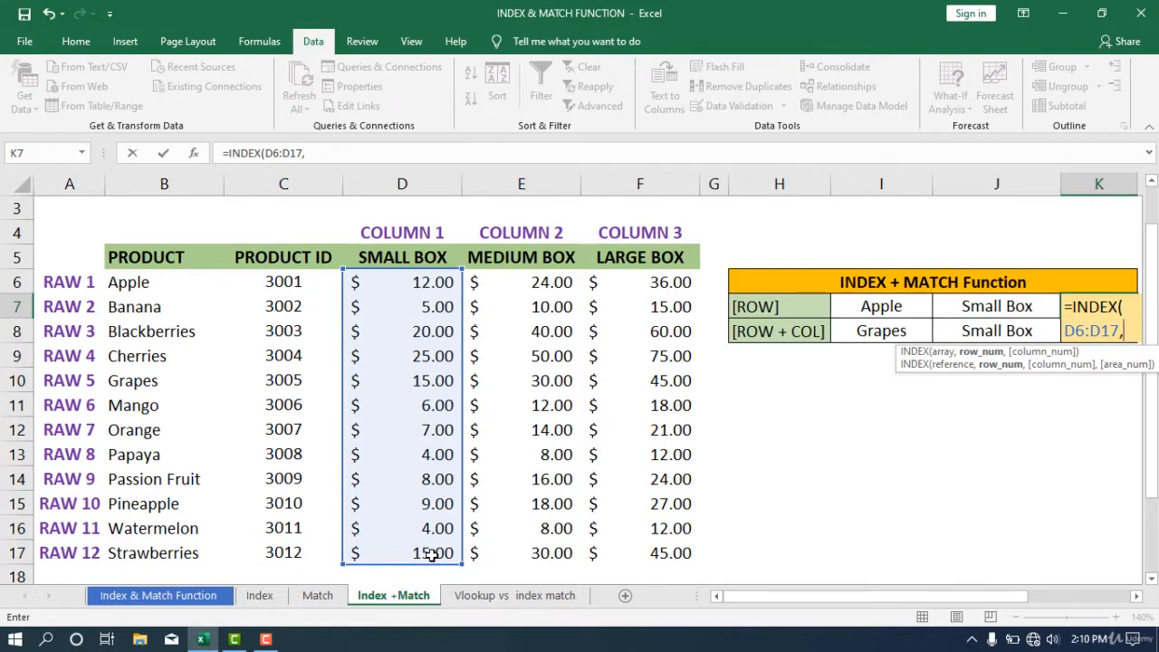
text(MA)
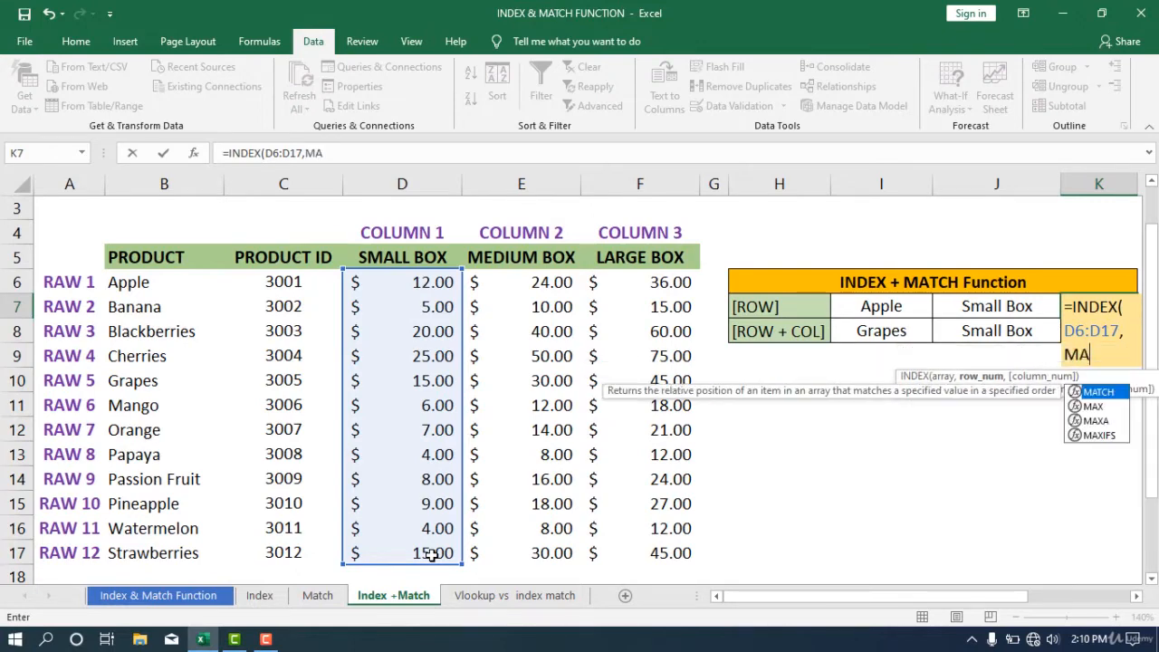
key(BackSpace)
key(BackSpace)
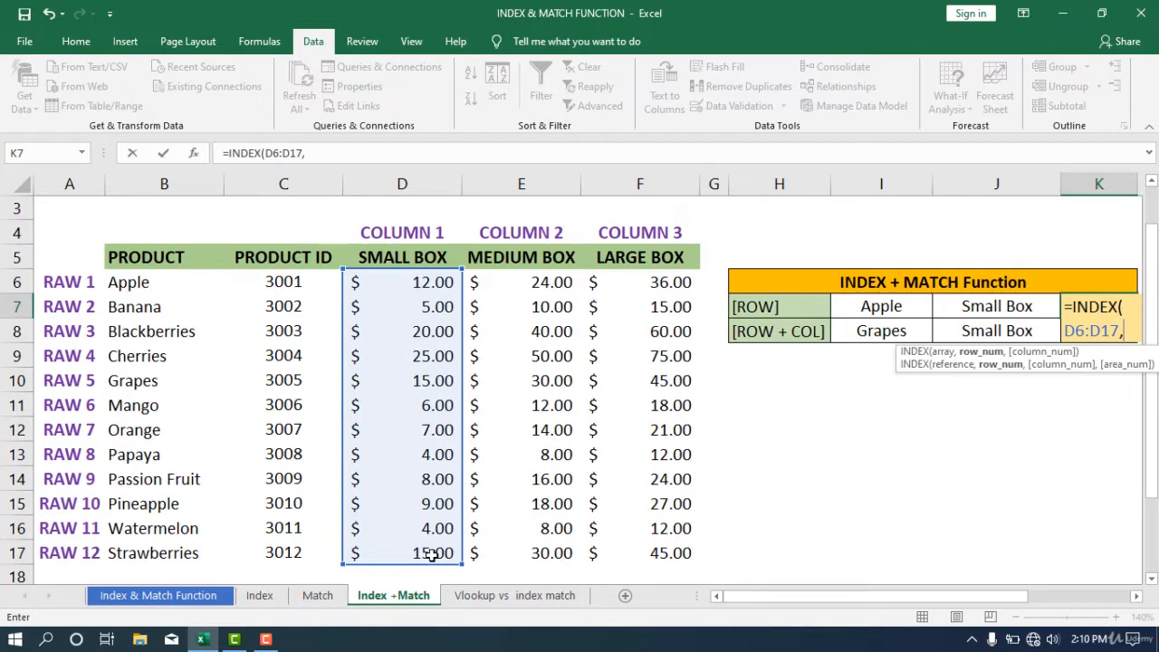
Step: Complete the K7 formula with a nested exact MATCH of I7 in the product names: =INDEX(D6:D17,MATCH(I7,B6:B17,0))
text(MATCH)
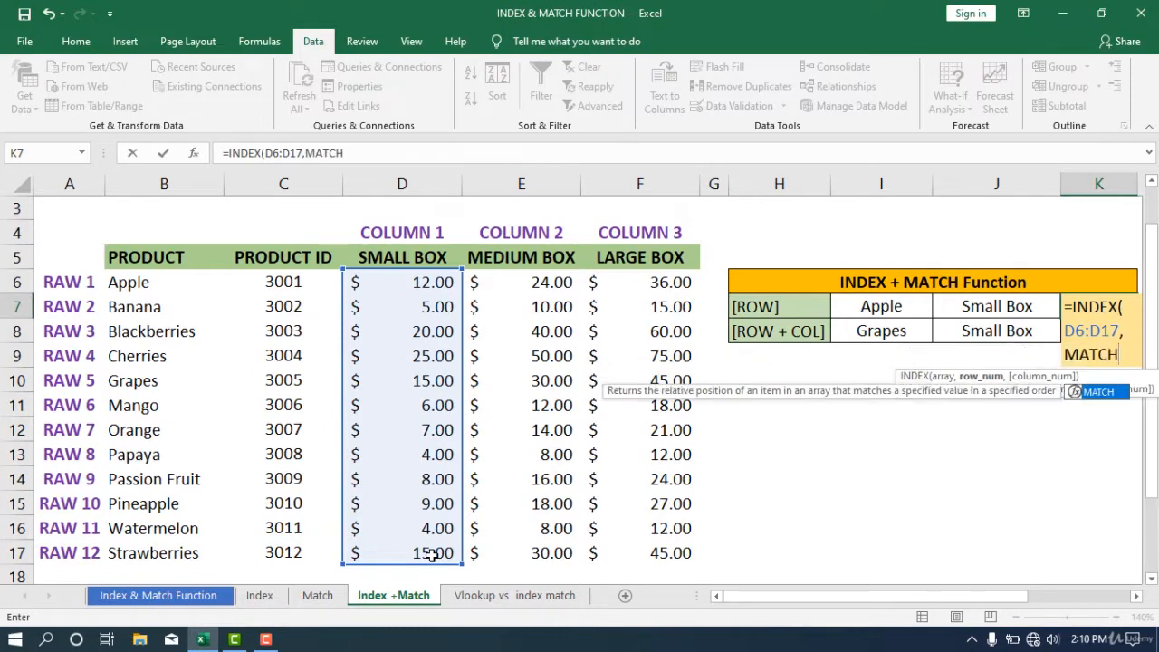
text(()
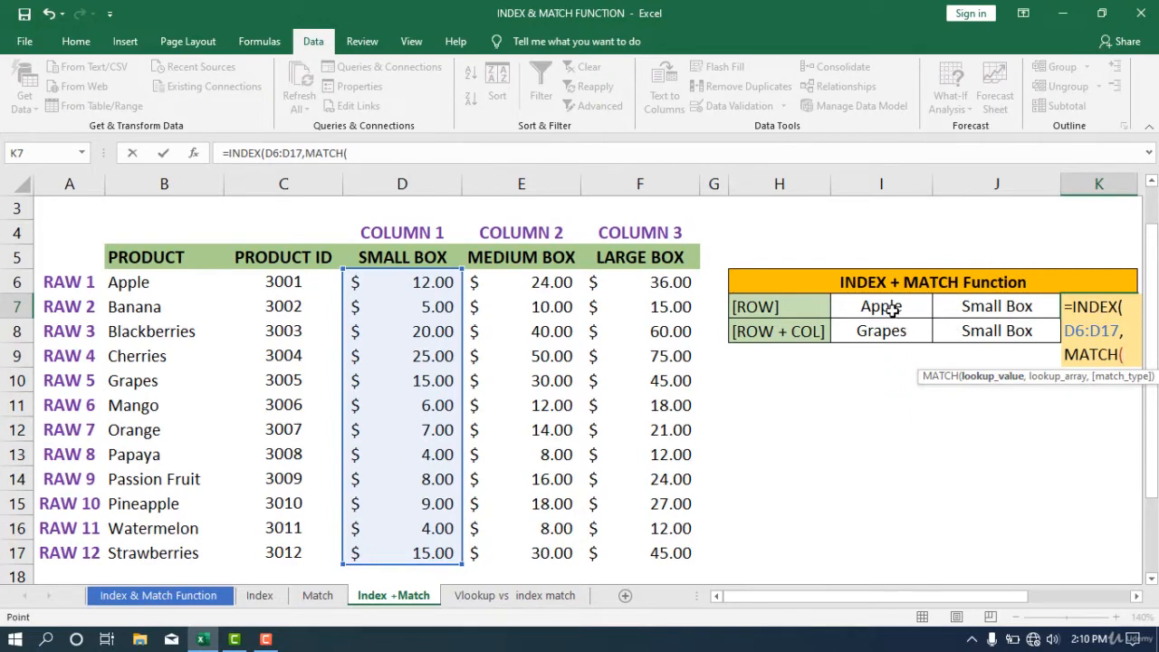
click(892, 310)
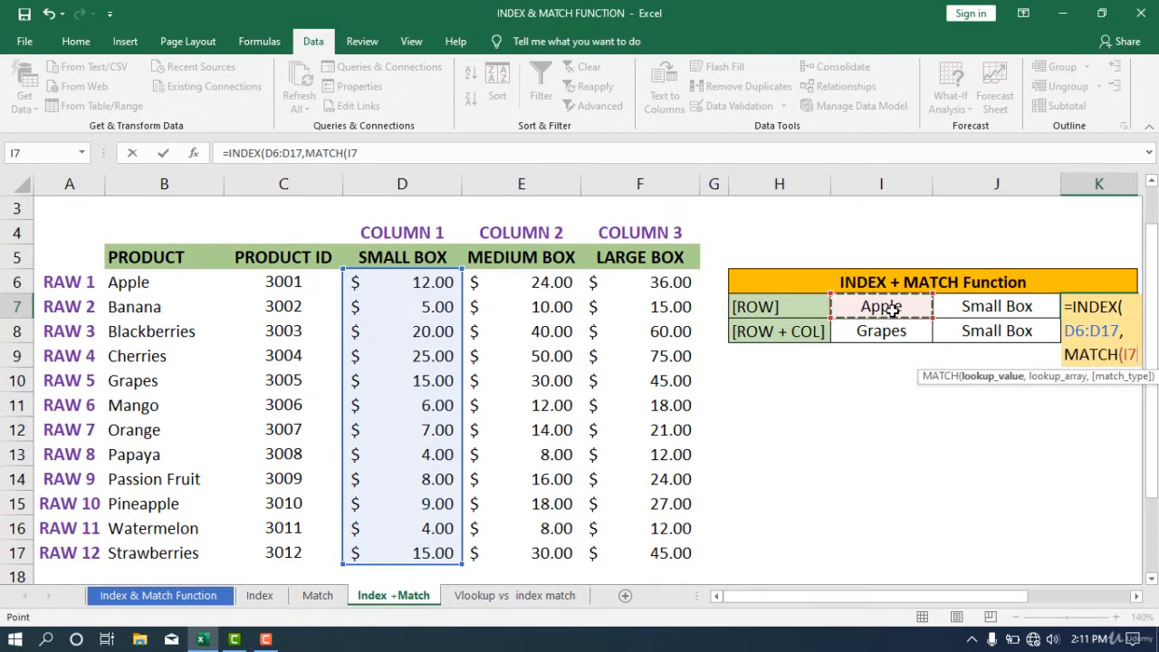
text(,)
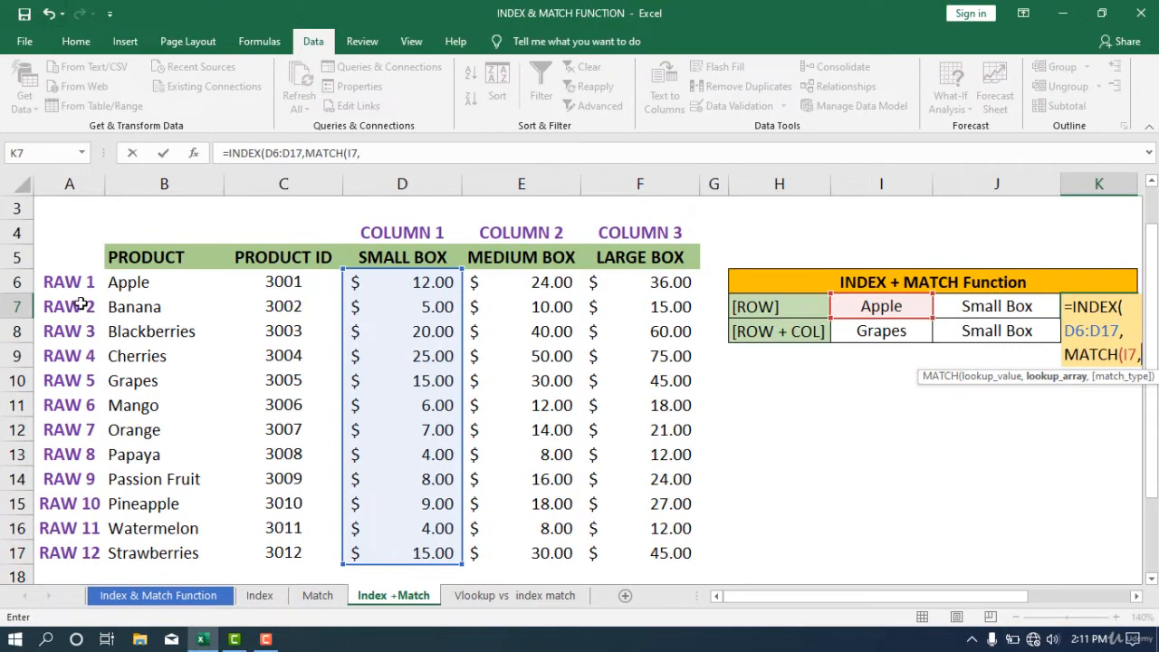
drag(151, 283, 137, 543)
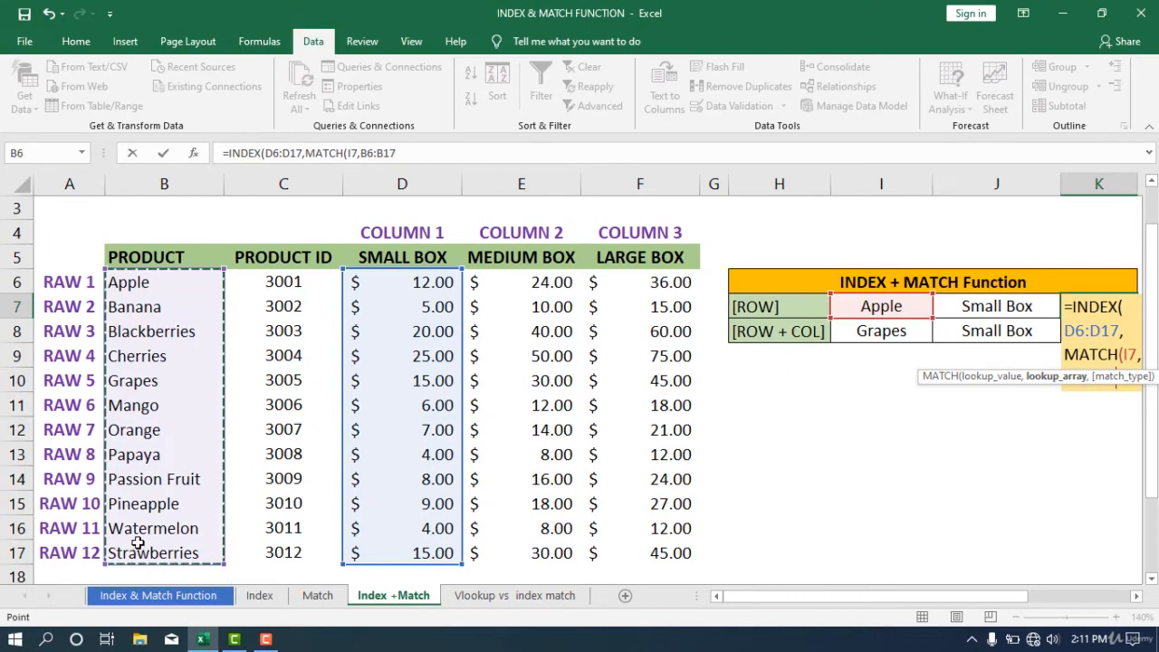
text(,)
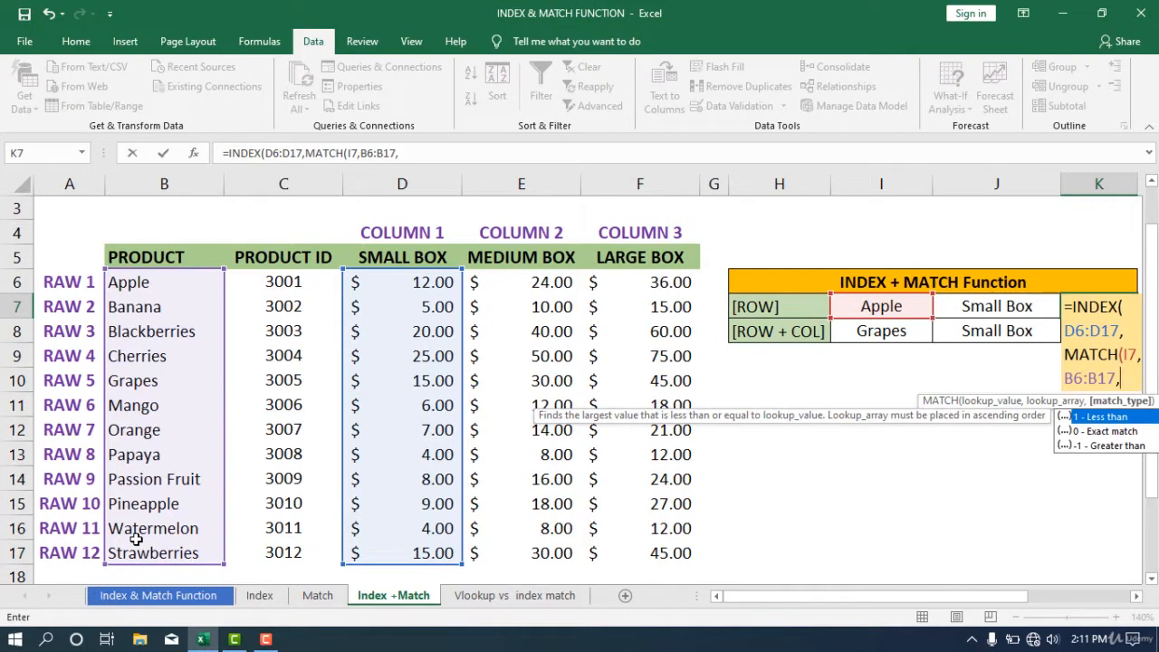
click(1128, 434)
double_click(1127, 434)
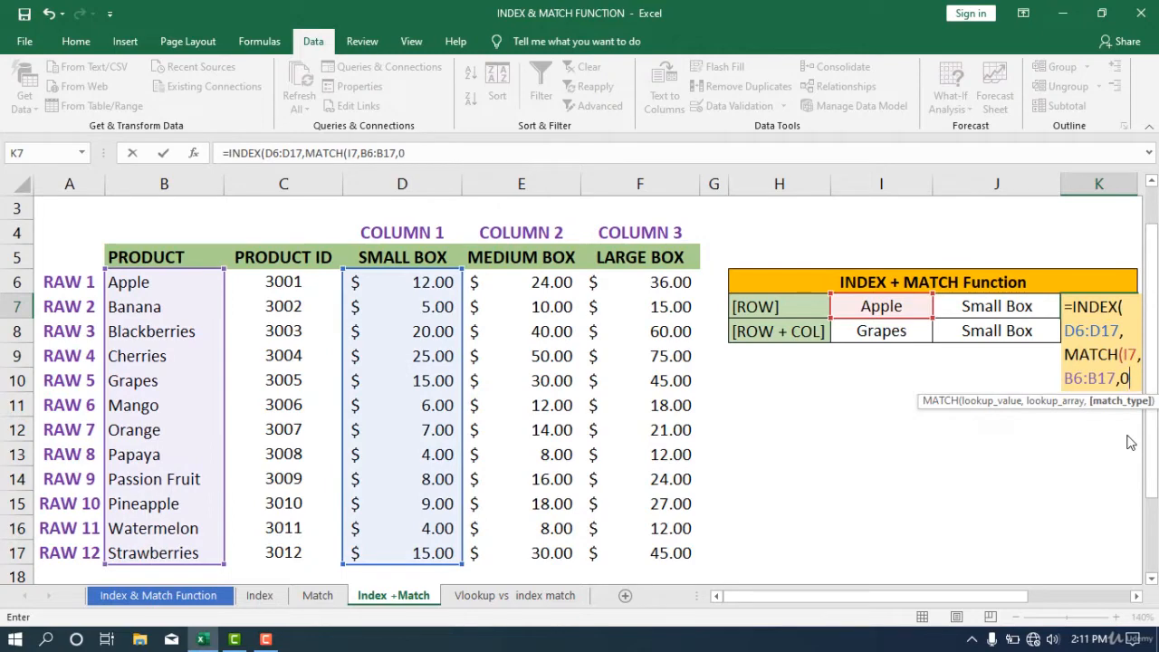
text())
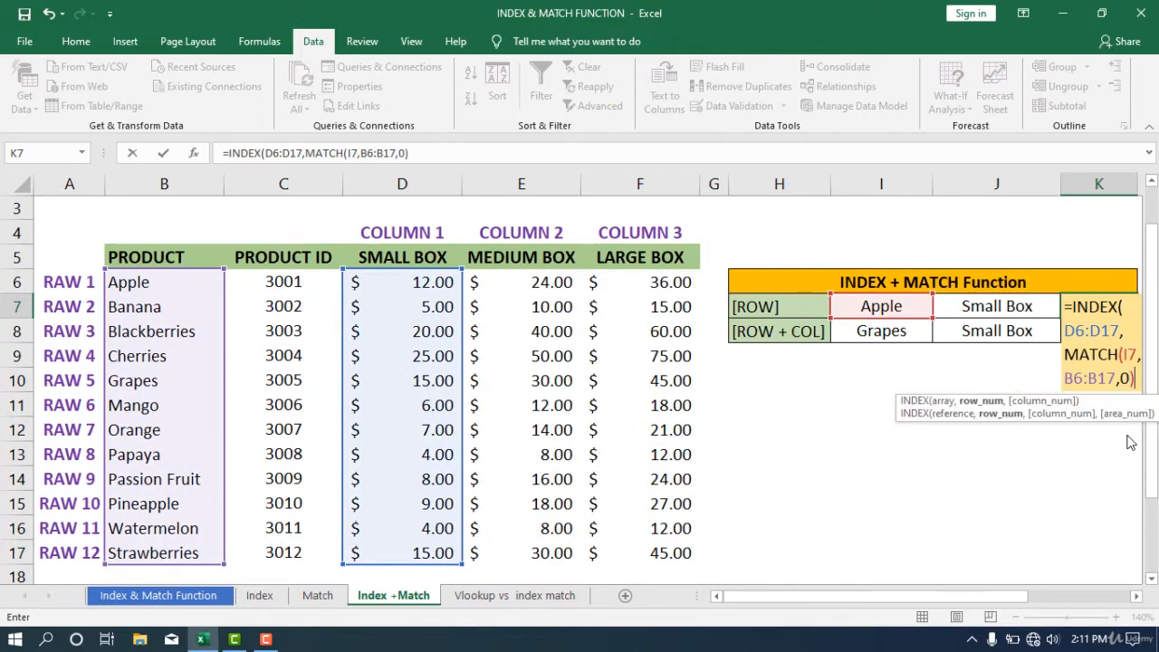
text())
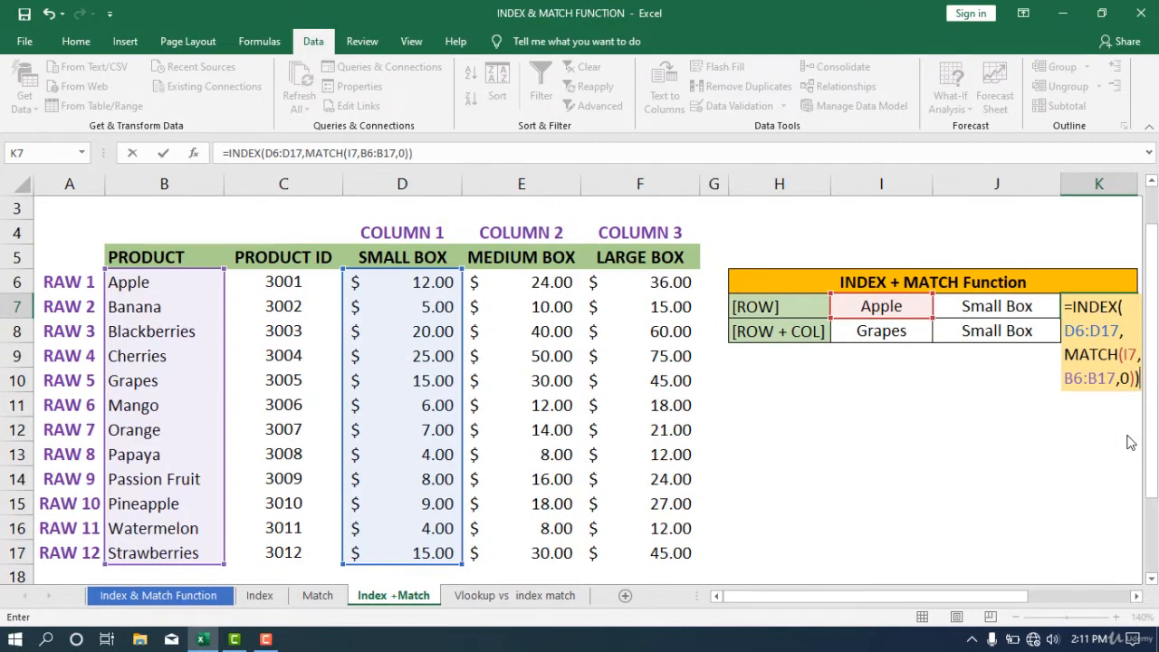
key(Return)
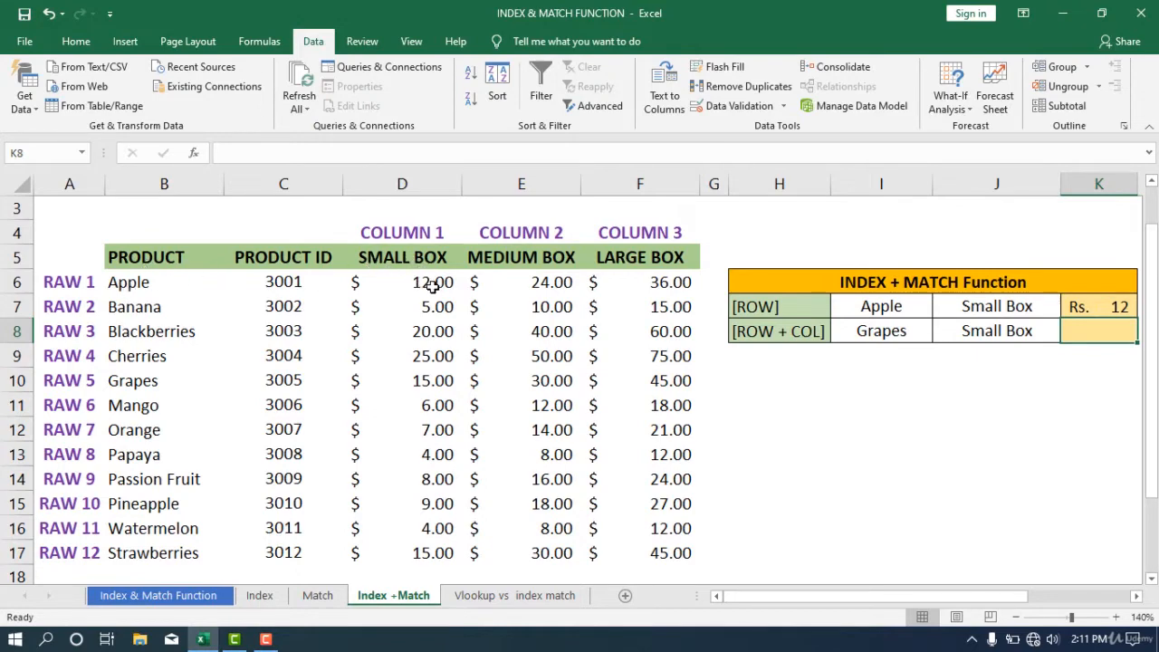
Step: Test the K7 lookup by choosing Banana and Grapes in I7, and check the Grapes price in D10
click(912, 310)
click(939, 310)
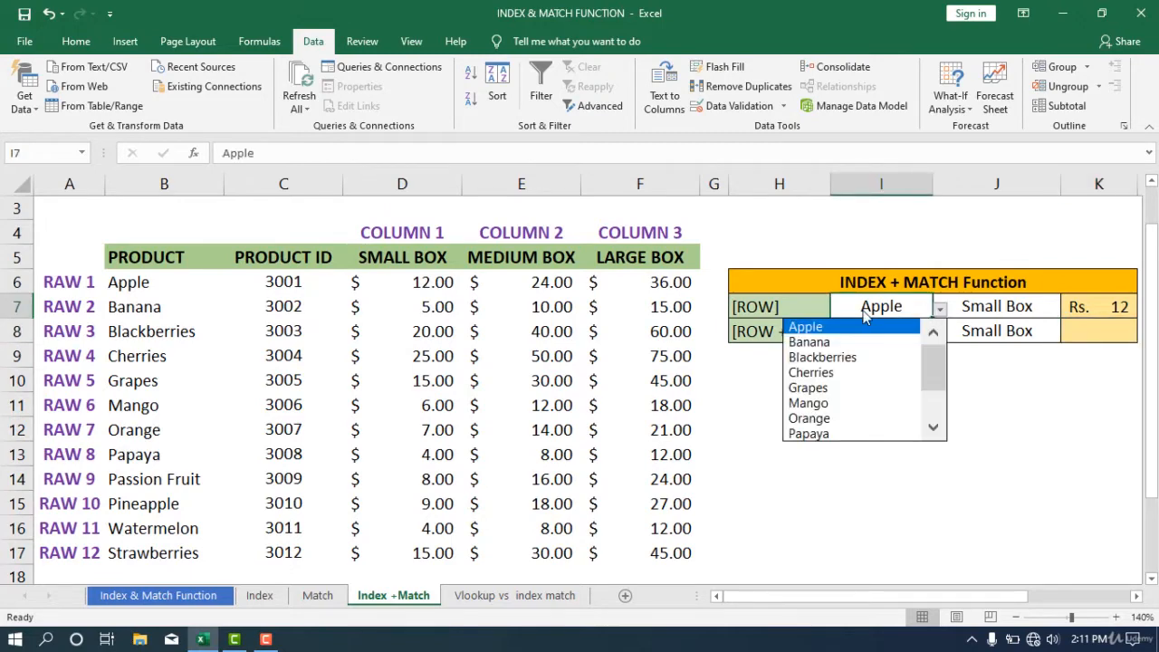
click(833, 343)
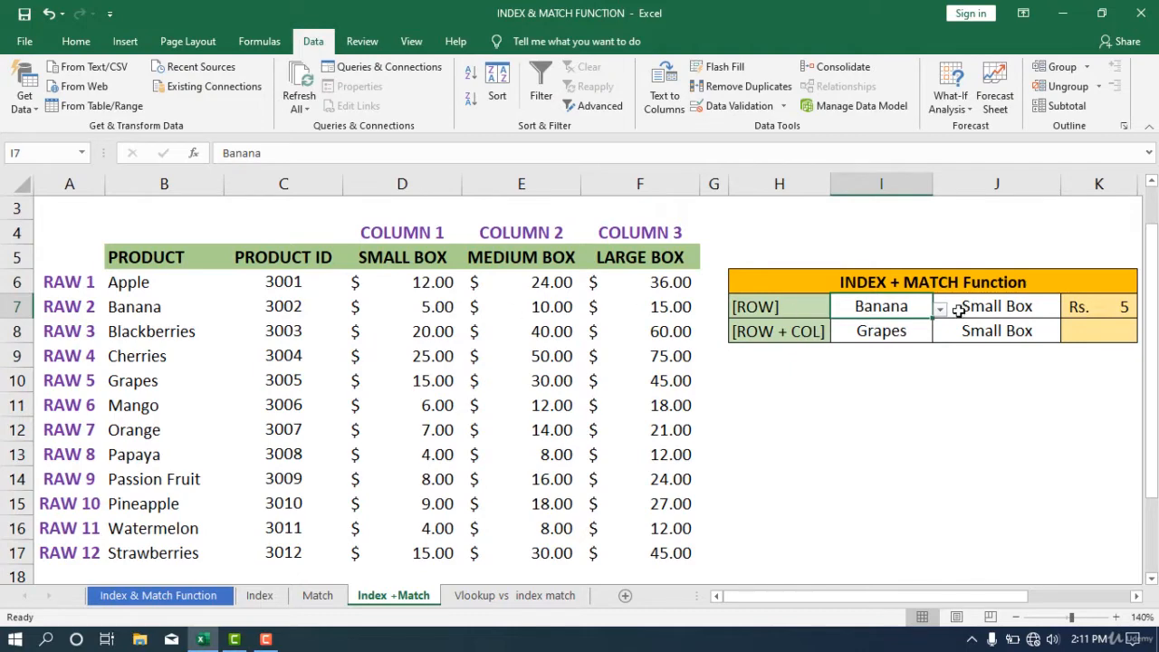
click(939, 311)
click(803, 368)
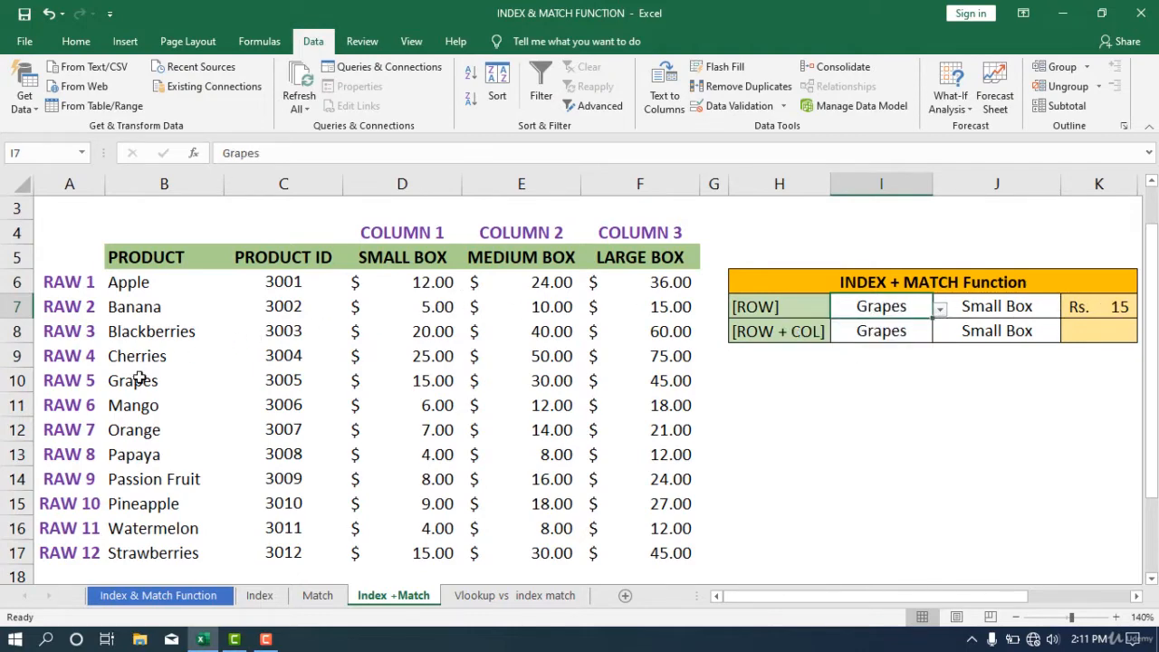
click(416, 376)
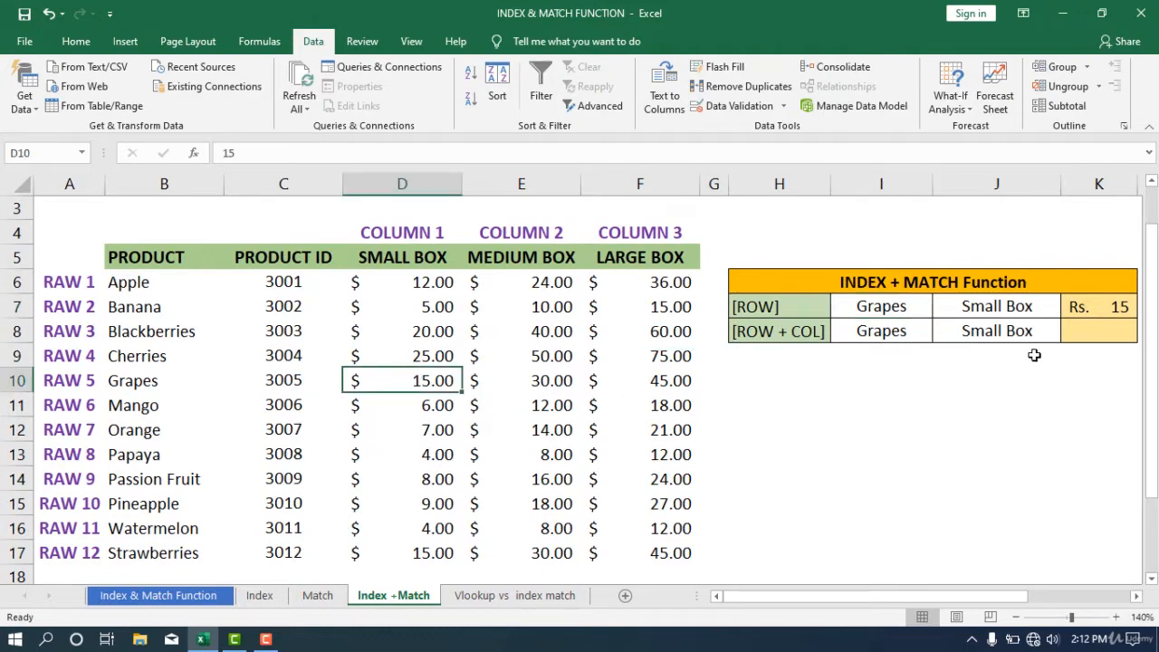
Step: Format the looked-up price in K7 with the dollar accounting format
click(1092, 308)
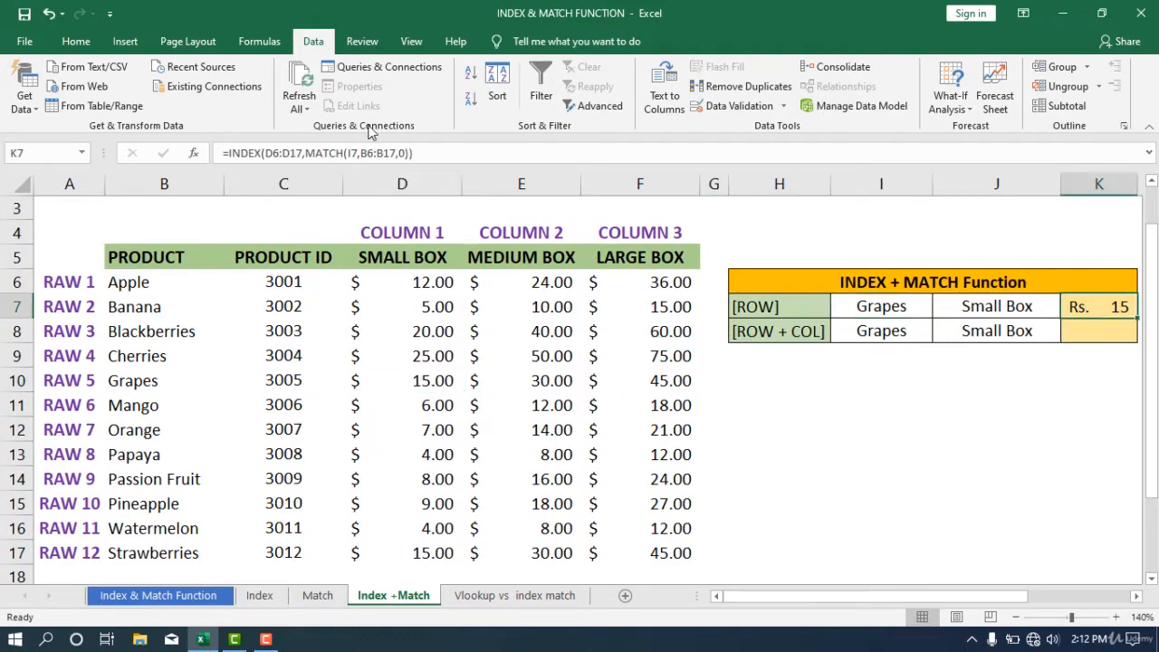
click(86, 43)
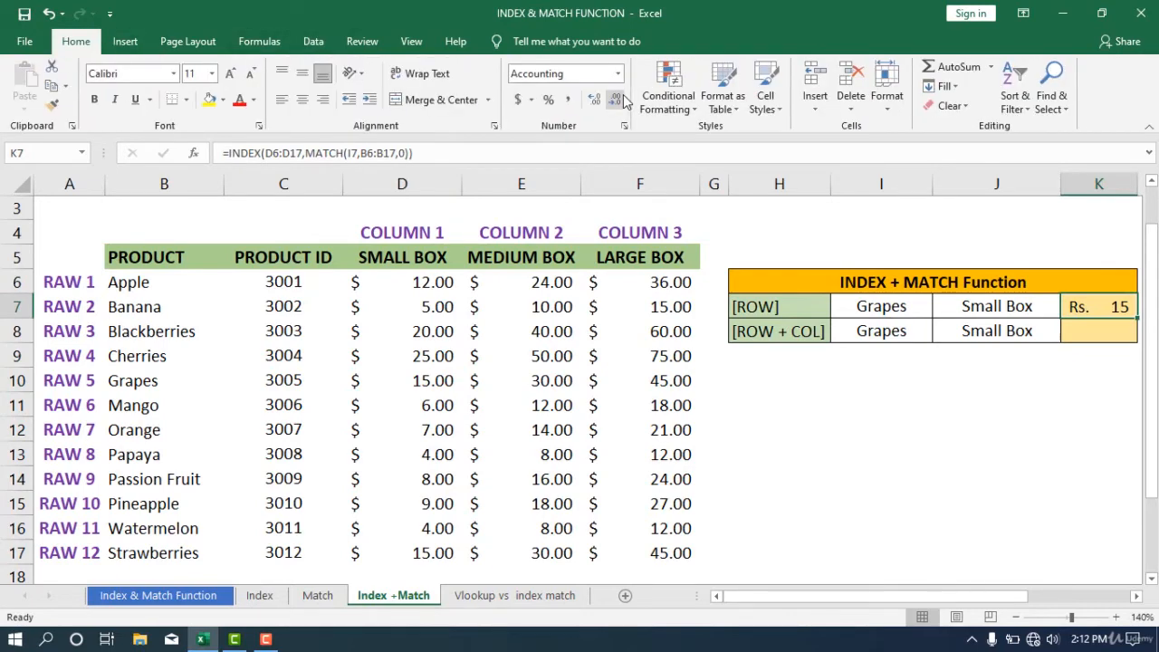
click(519, 102)
click(1076, 363)
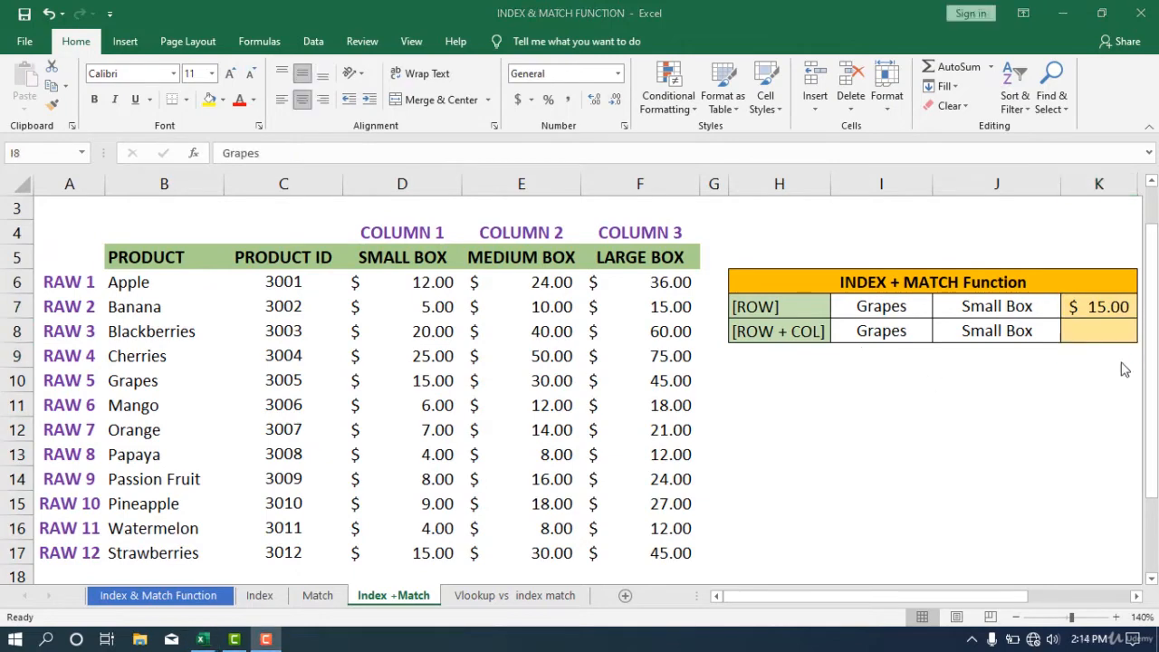
double_click(1104, 332)
click(1096, 499)
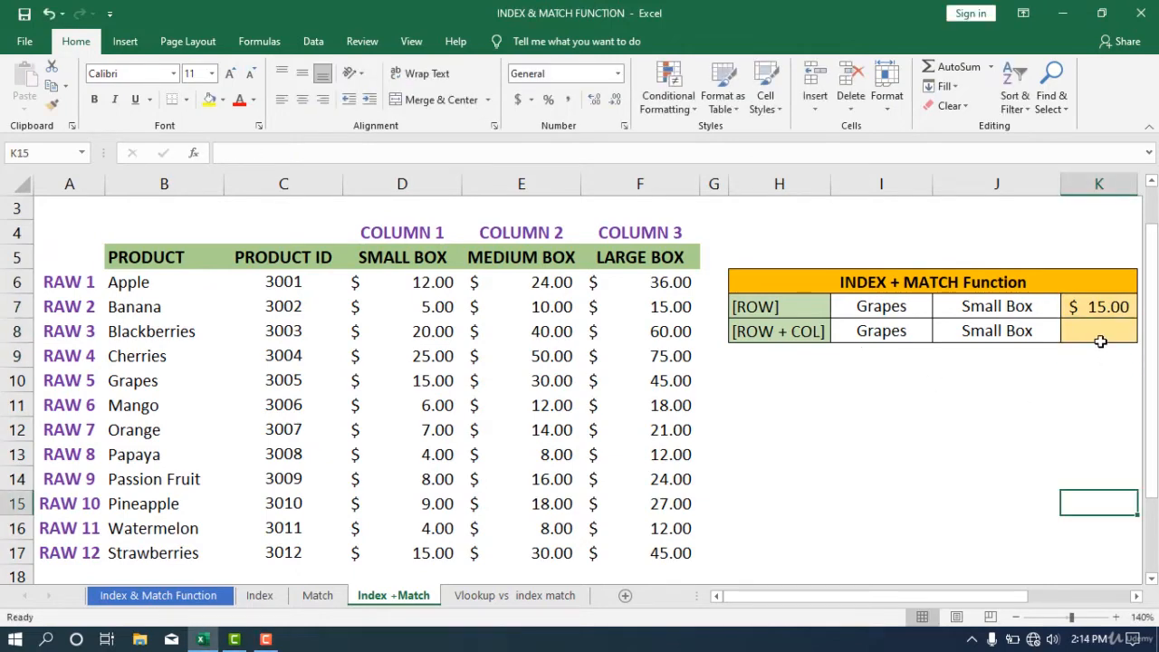
click(1100, 336)
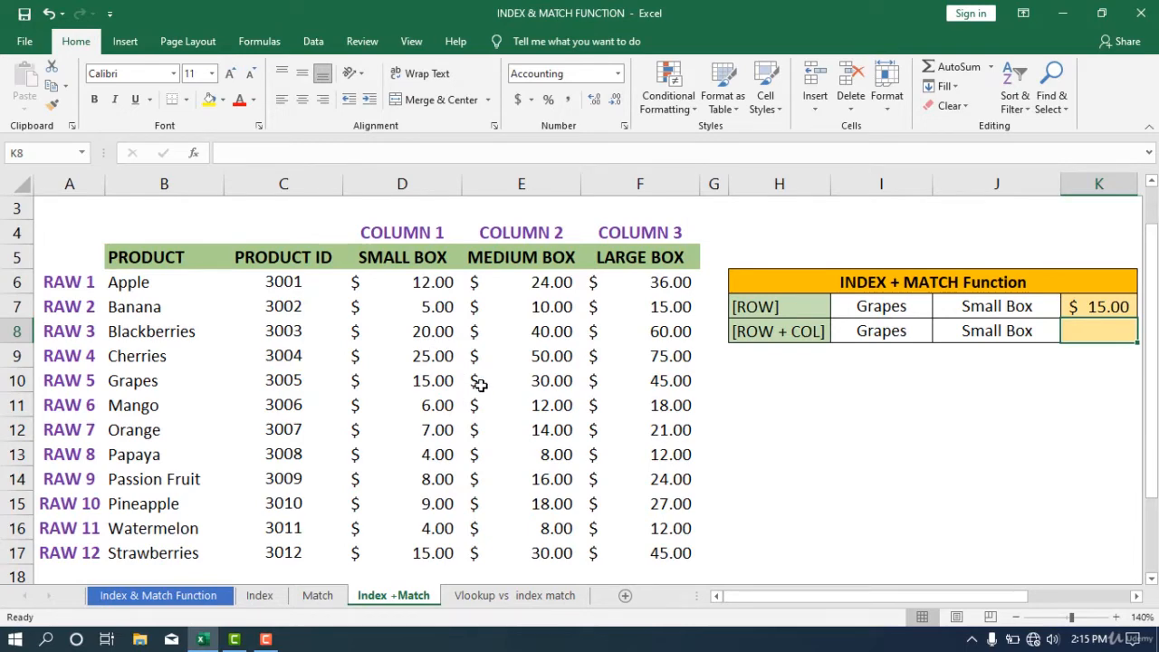
Step: Add list data validation to cell I8 with the product names =$B$6:$B$17 as its source
click(894, 335)
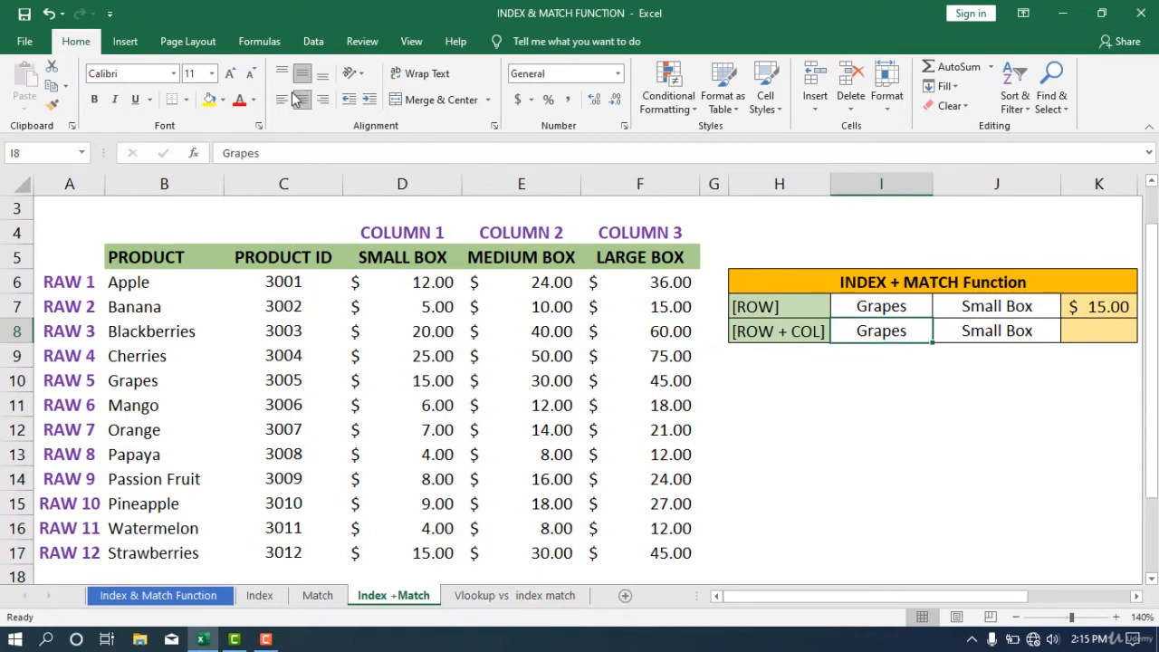
click(313, 42)
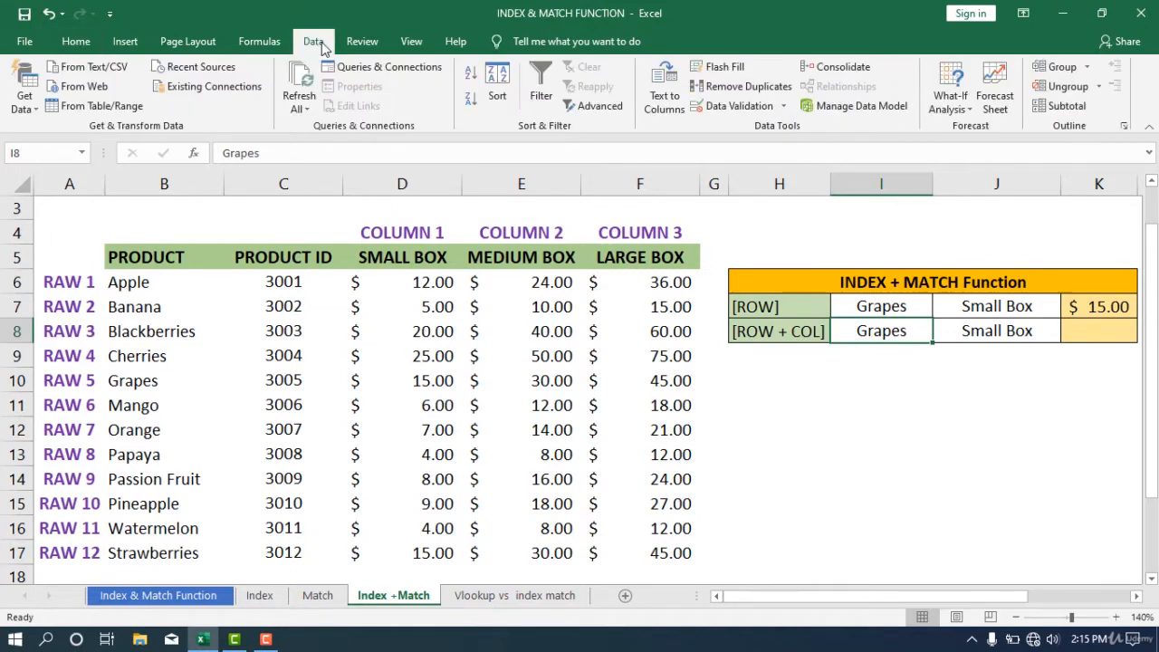
click(729, 105)
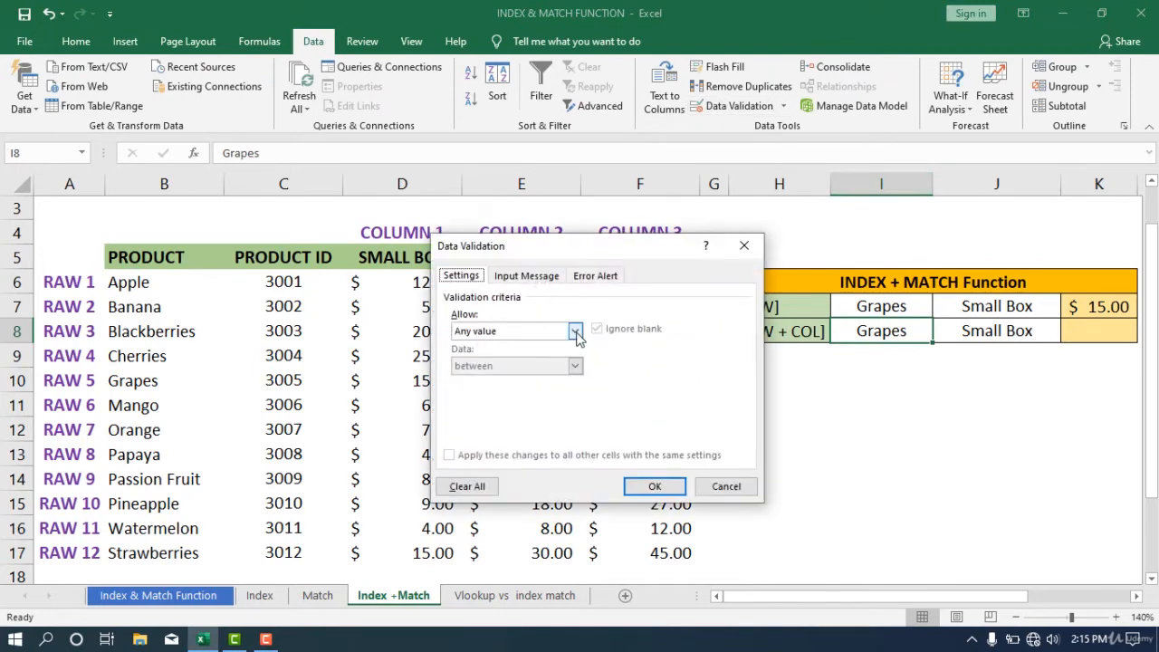
click(575, 331)
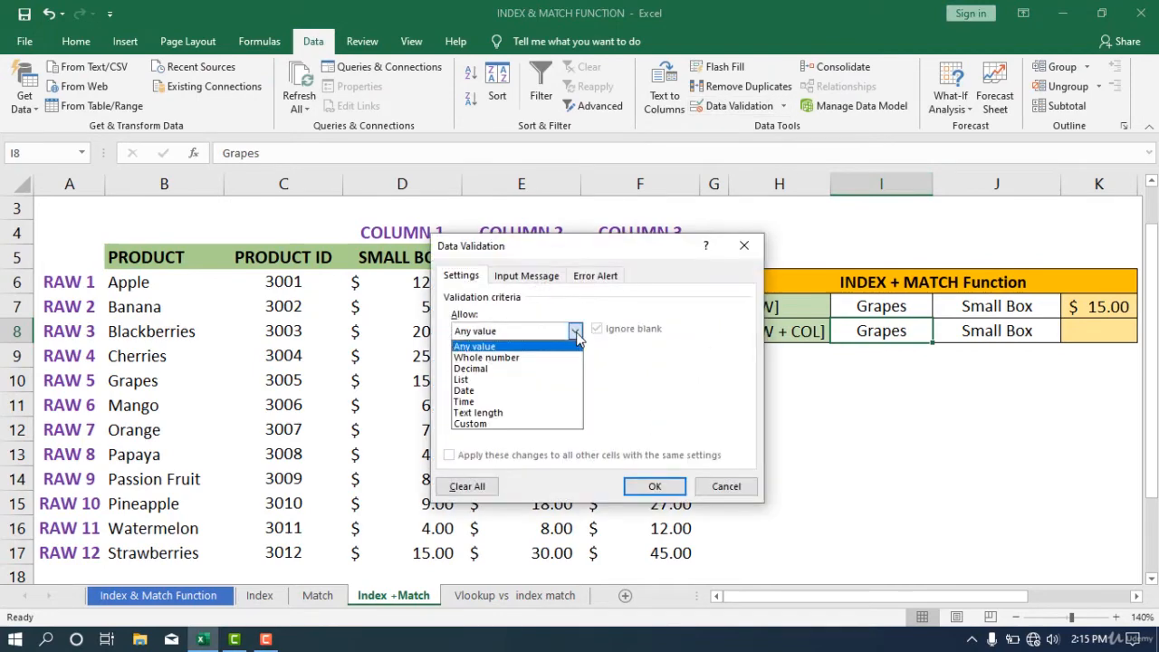
click(482, 380)
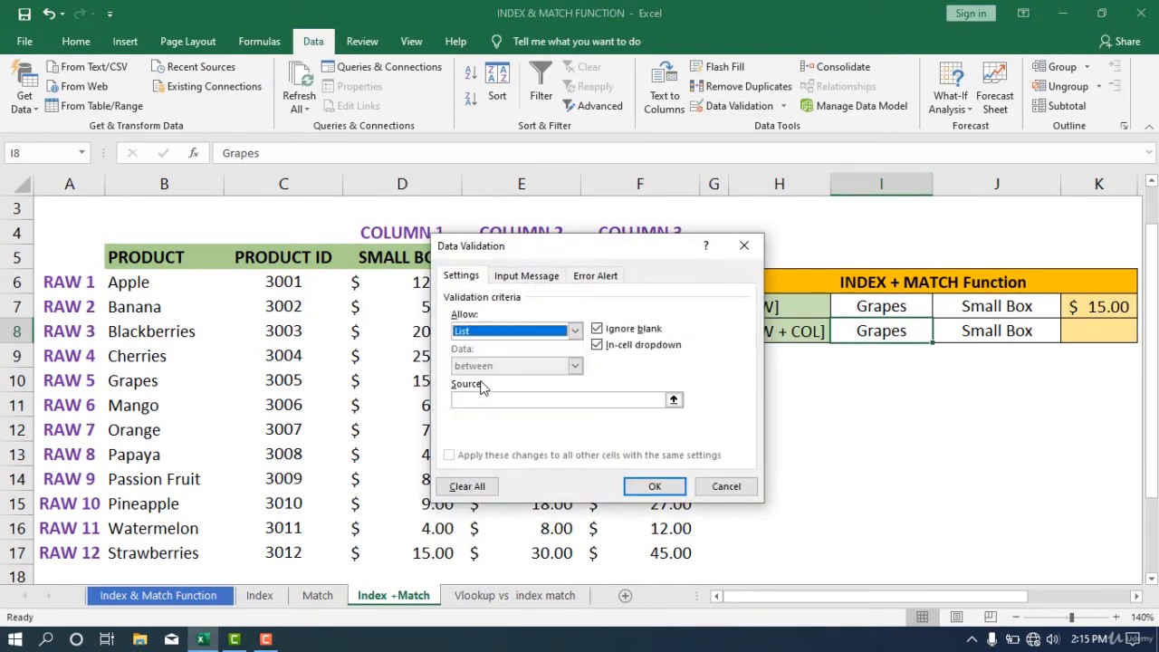
click(673, 401)
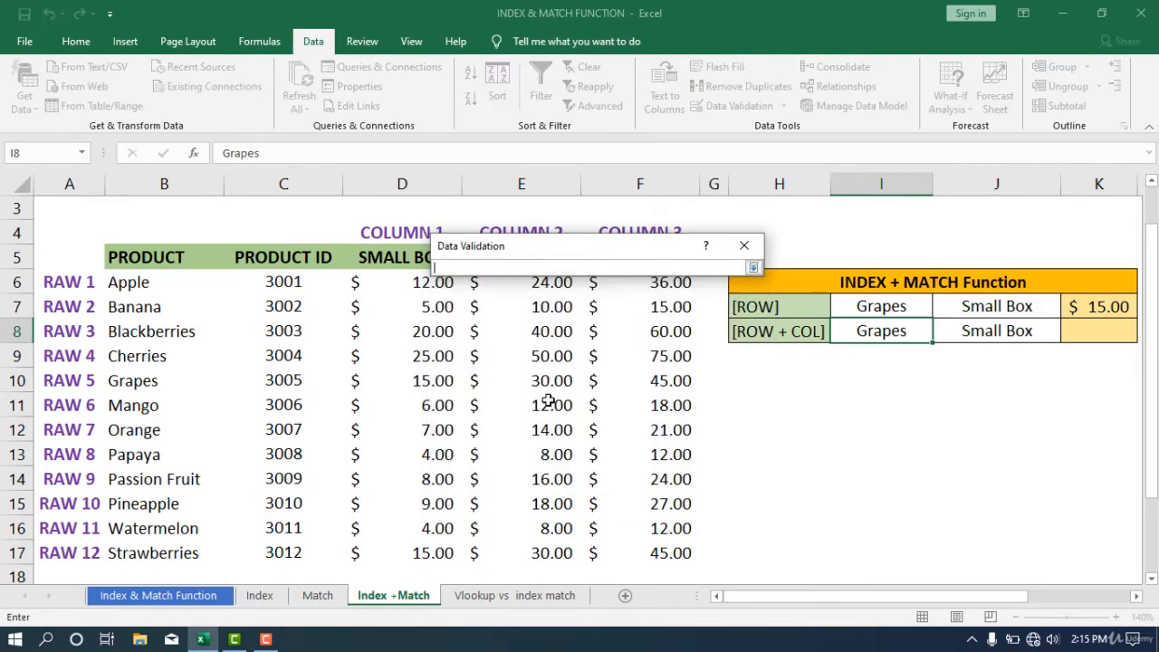
drag(149, 284, 155, 552)
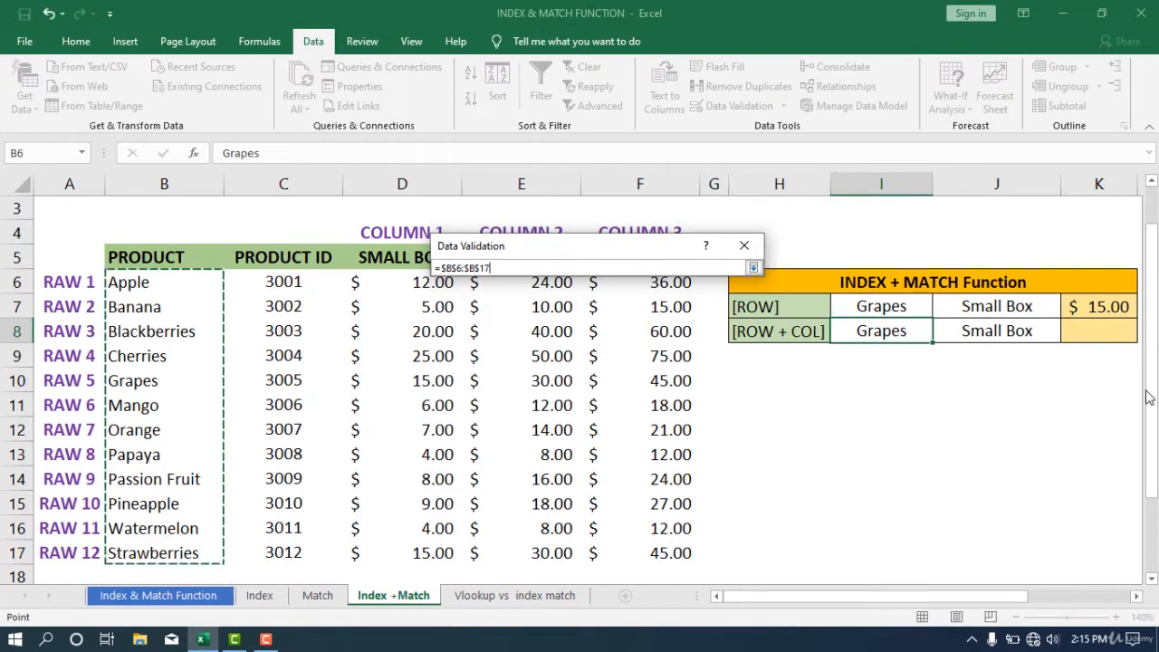
click(752, 268)
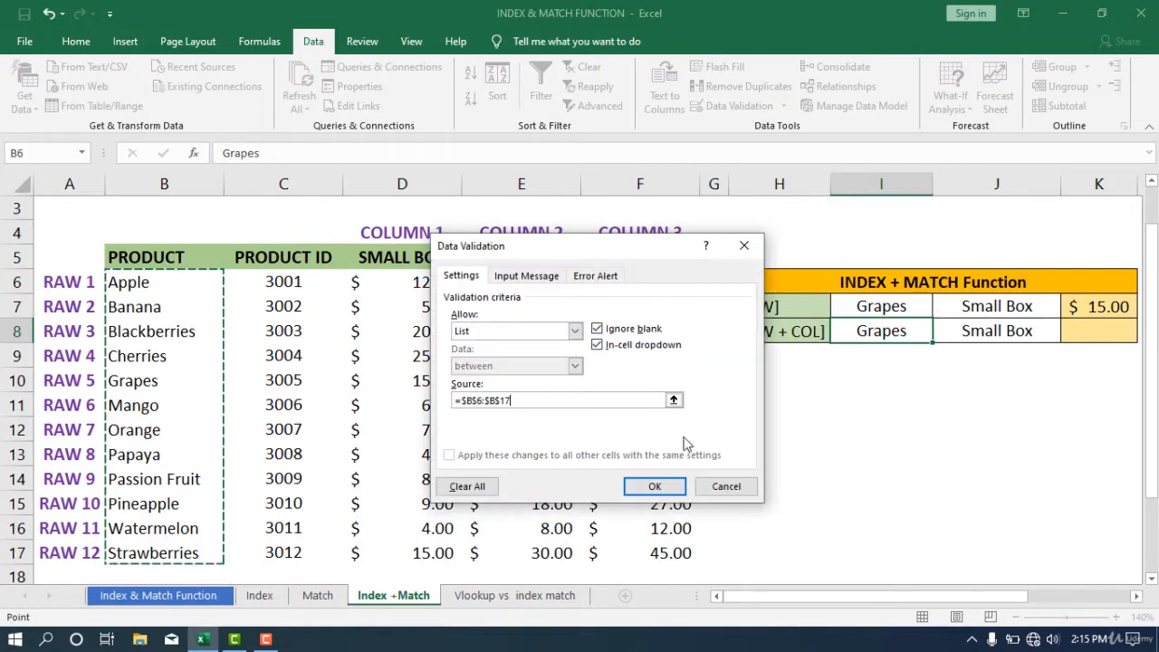
click(672, 490)
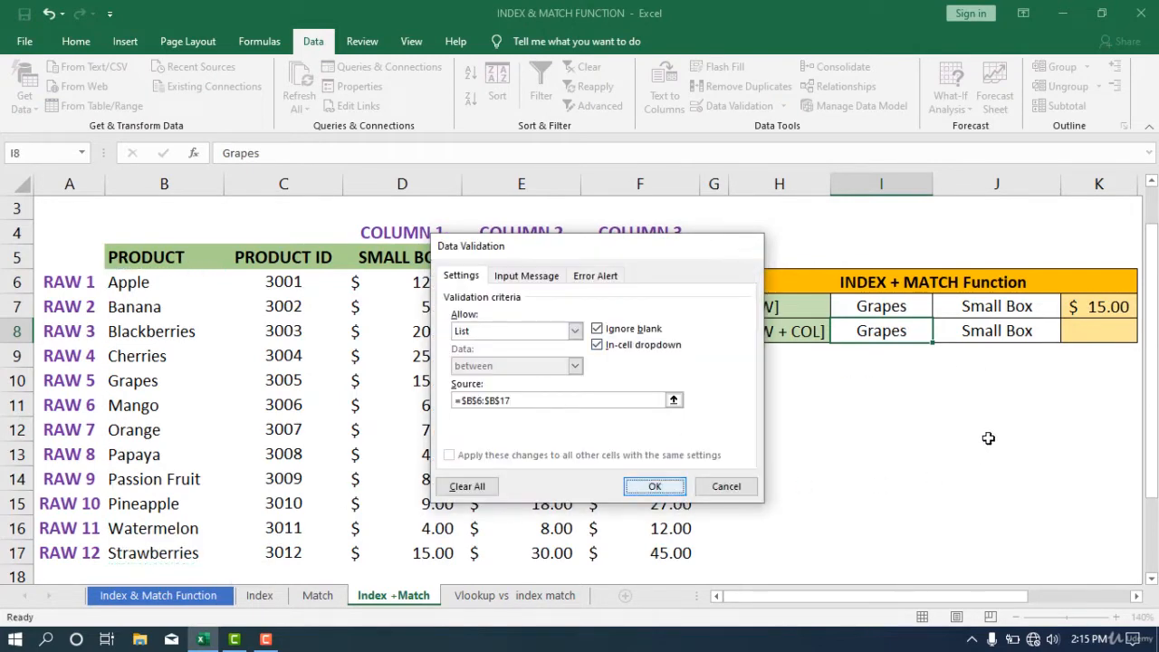
Step: Look through the product drop-down list in I8 and close it without choosing another product
click(941, 336)
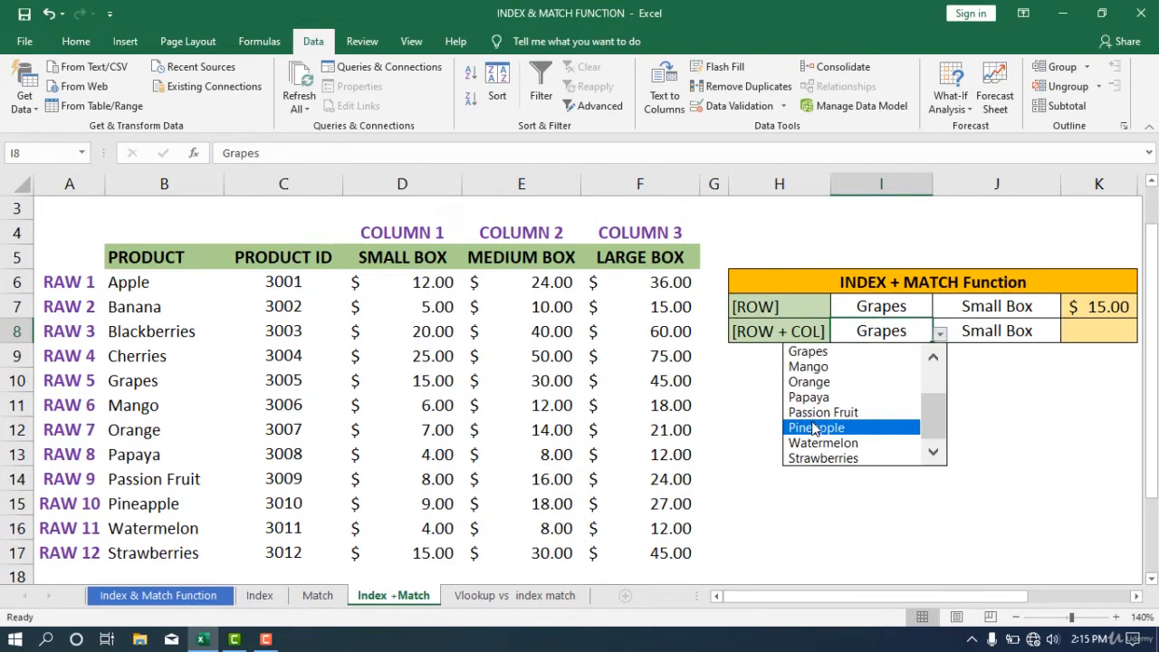
drag(937, 402, 942, 313)
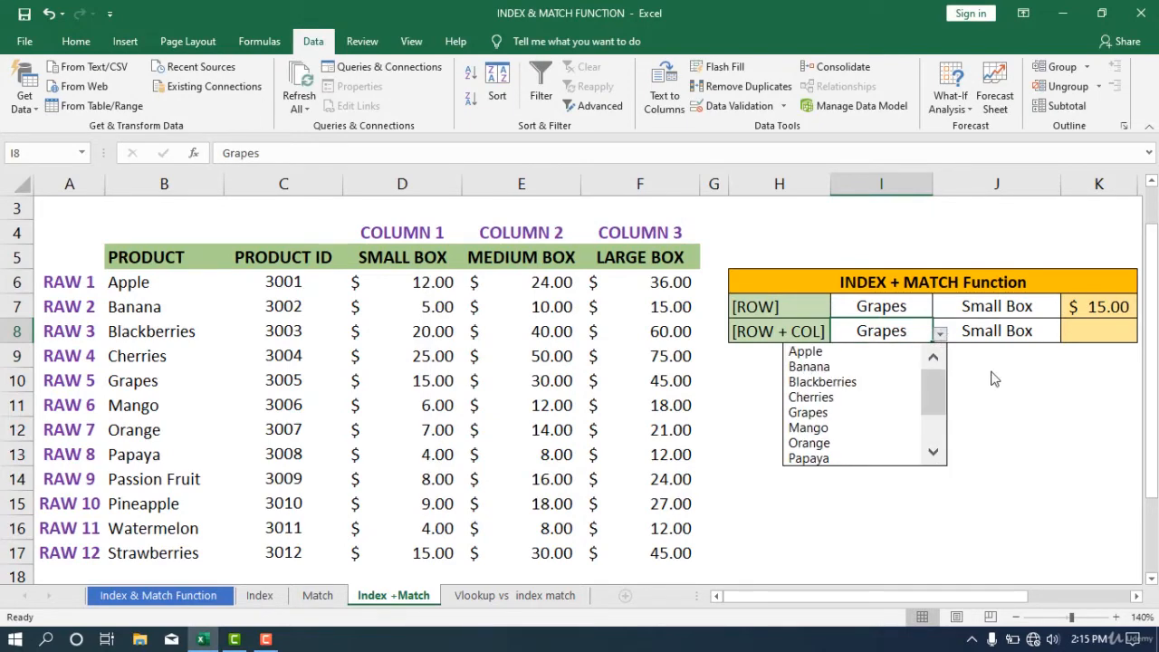
key(Escape)
Step: Add list data validation to cell J8 with the box-size headers =$D$5:$F$5 as its source
click(995, 326)
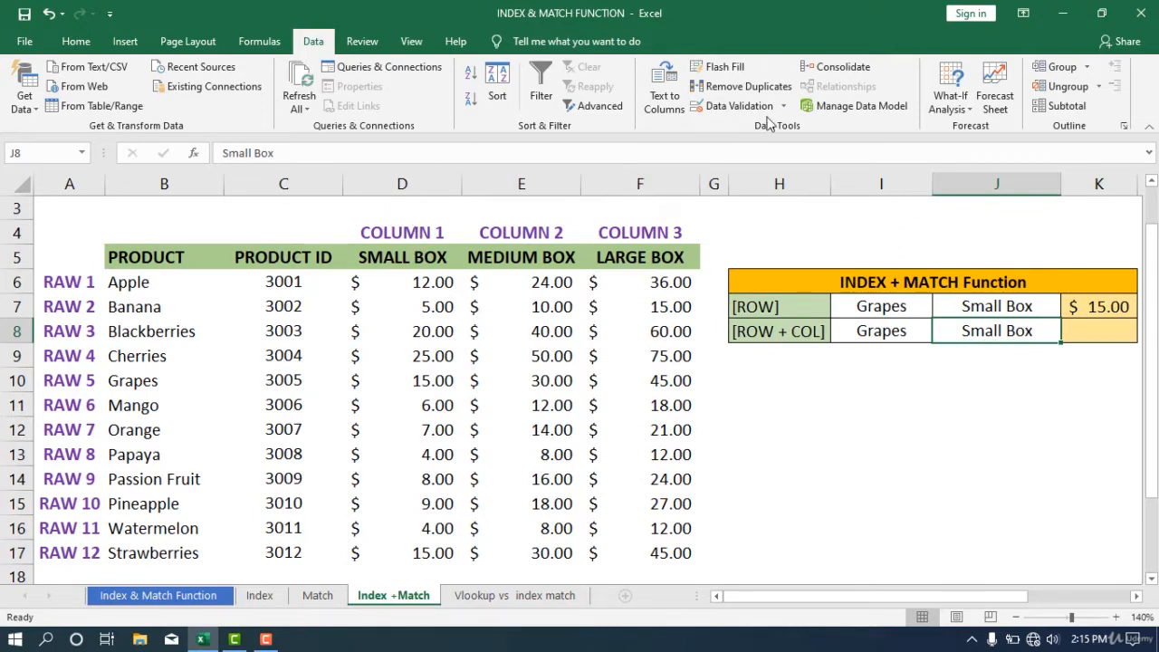
click(719, 105)
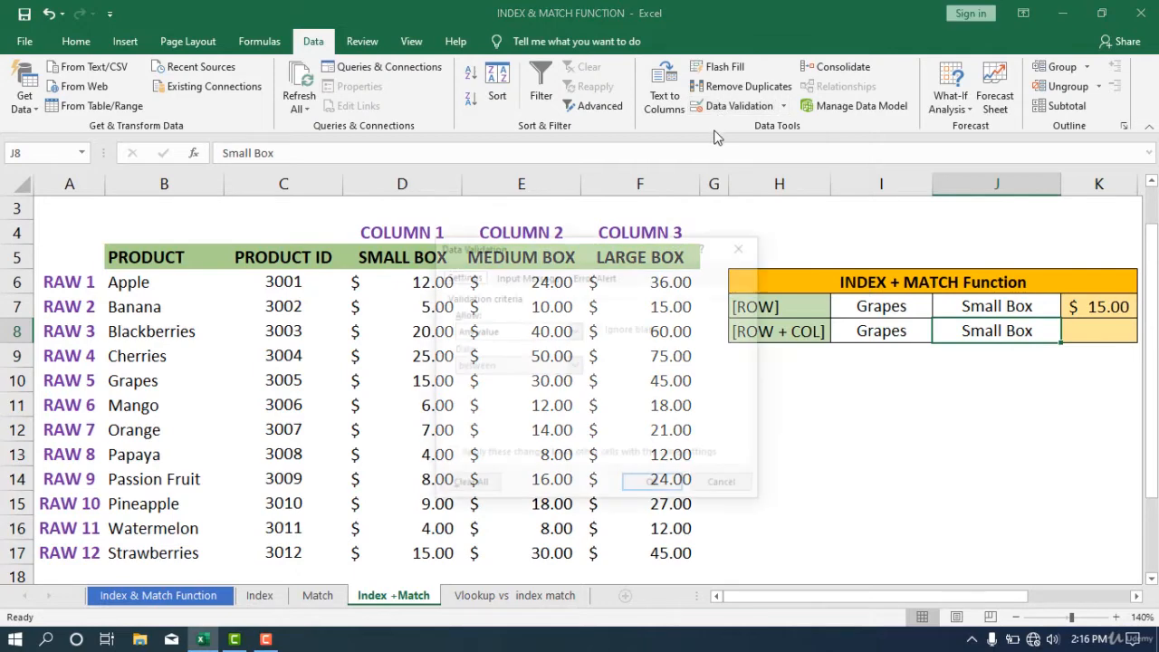
click(574, 331)
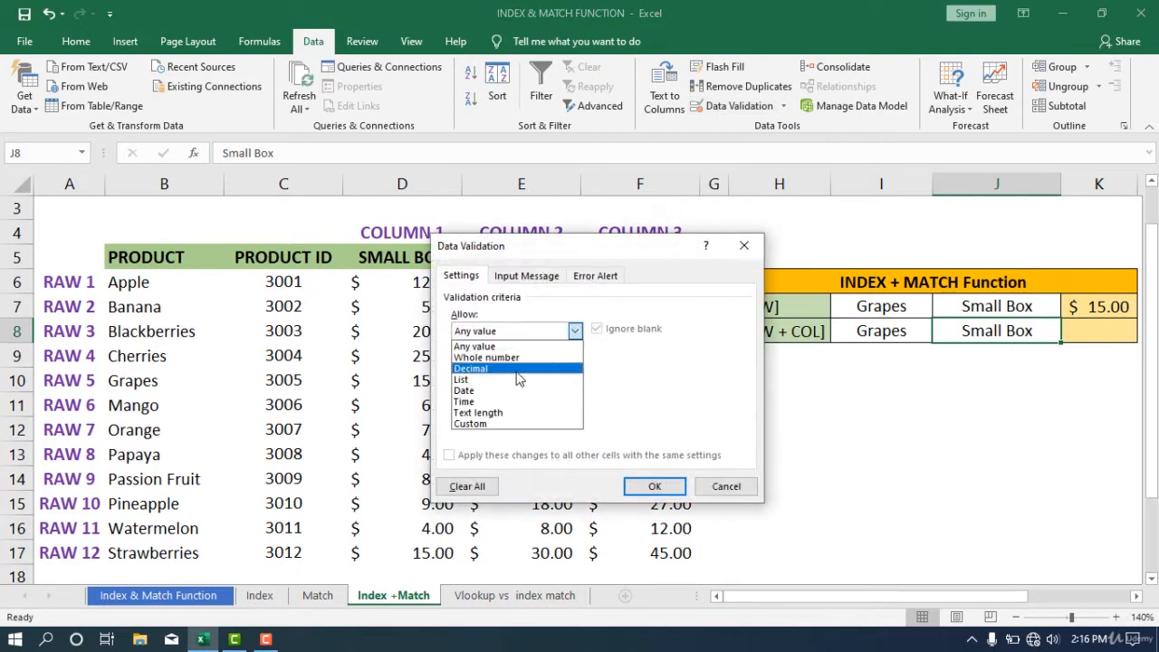
click(518, 378)
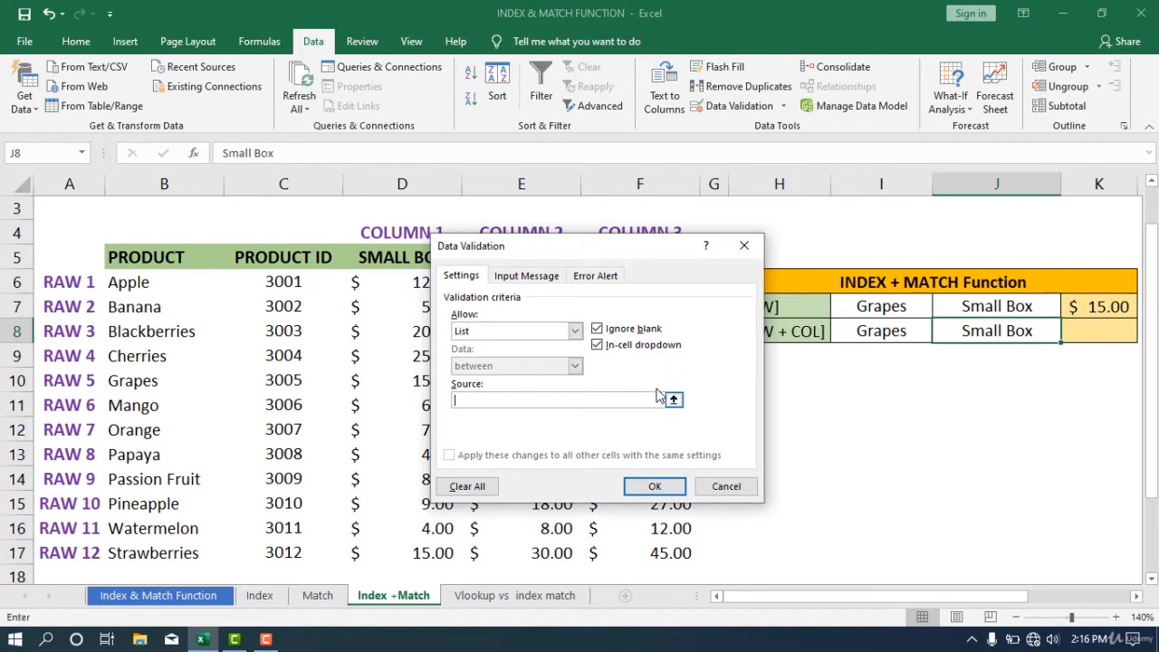
click(673, 401)
drag(366, 259, 763, 349)
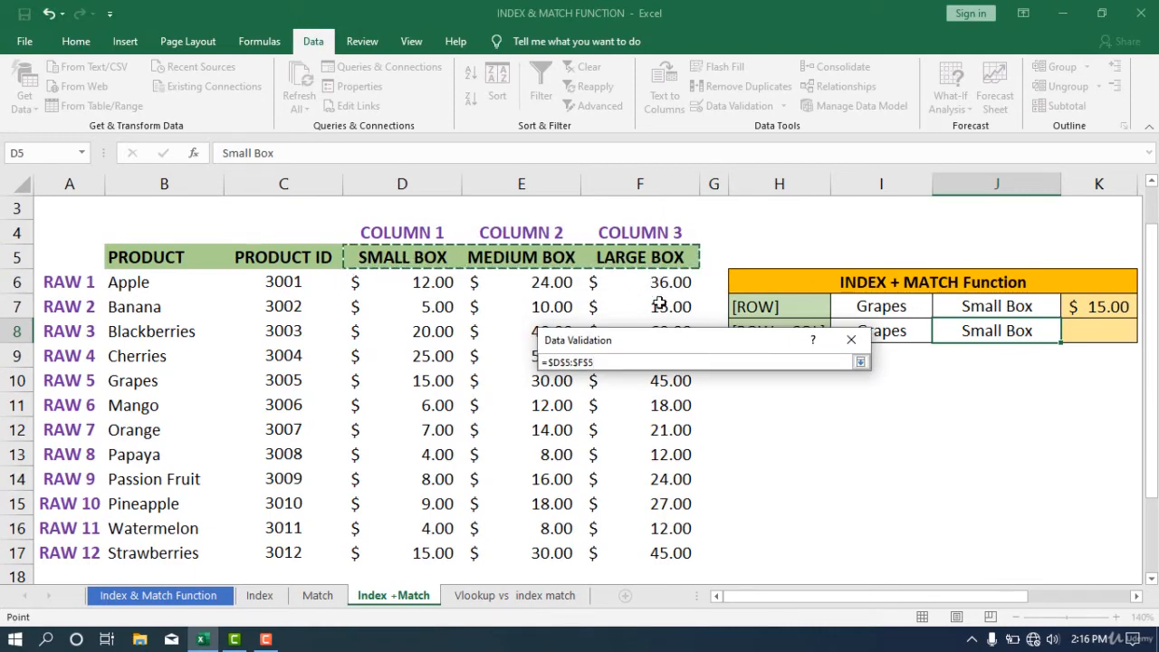
click(860, 361)
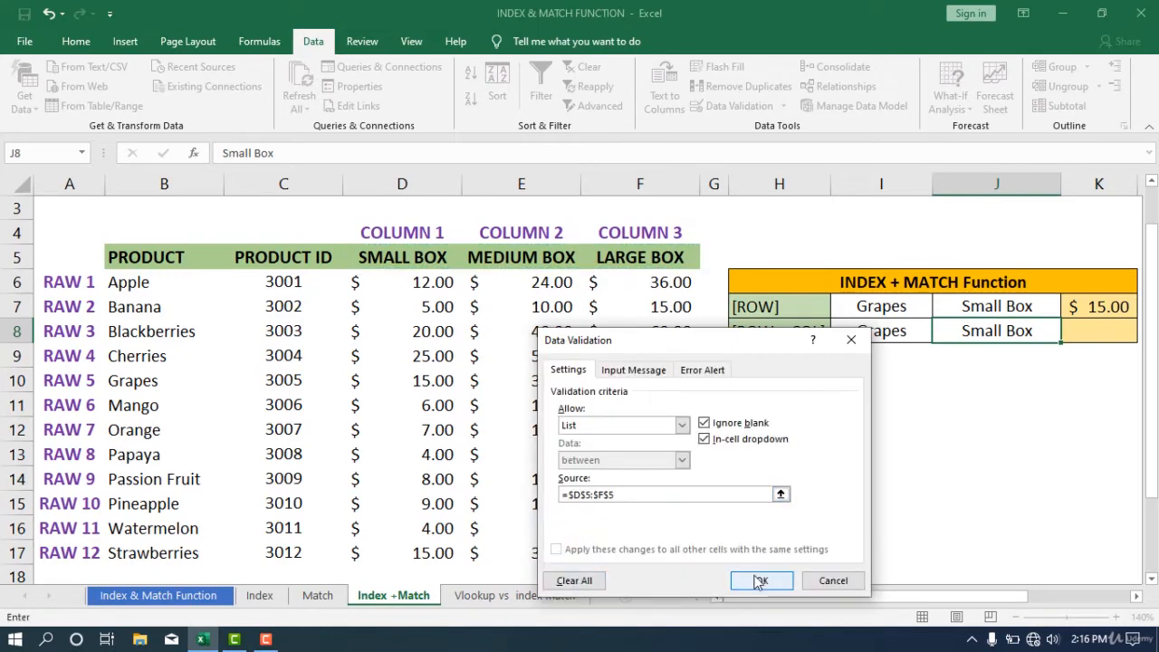
click(761, 580)
Step: Look through the box-size drop-down list in J8 without choosing another size, and review the lookup inputs in I8 and J8
click(1068, 334)
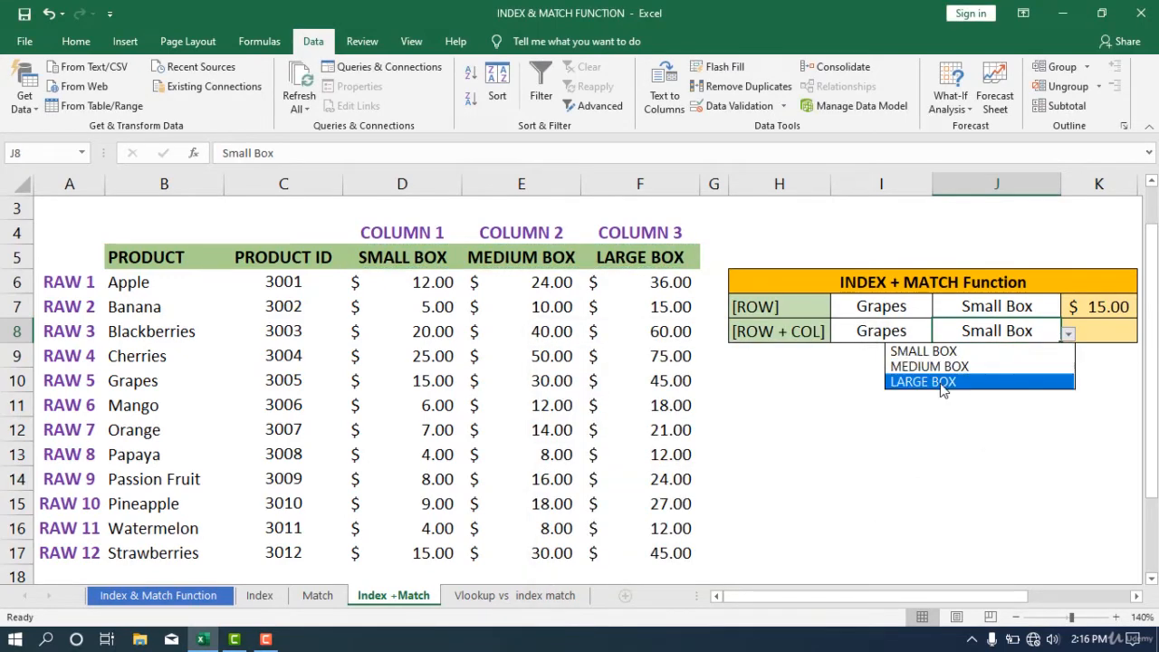
click(978, 334)
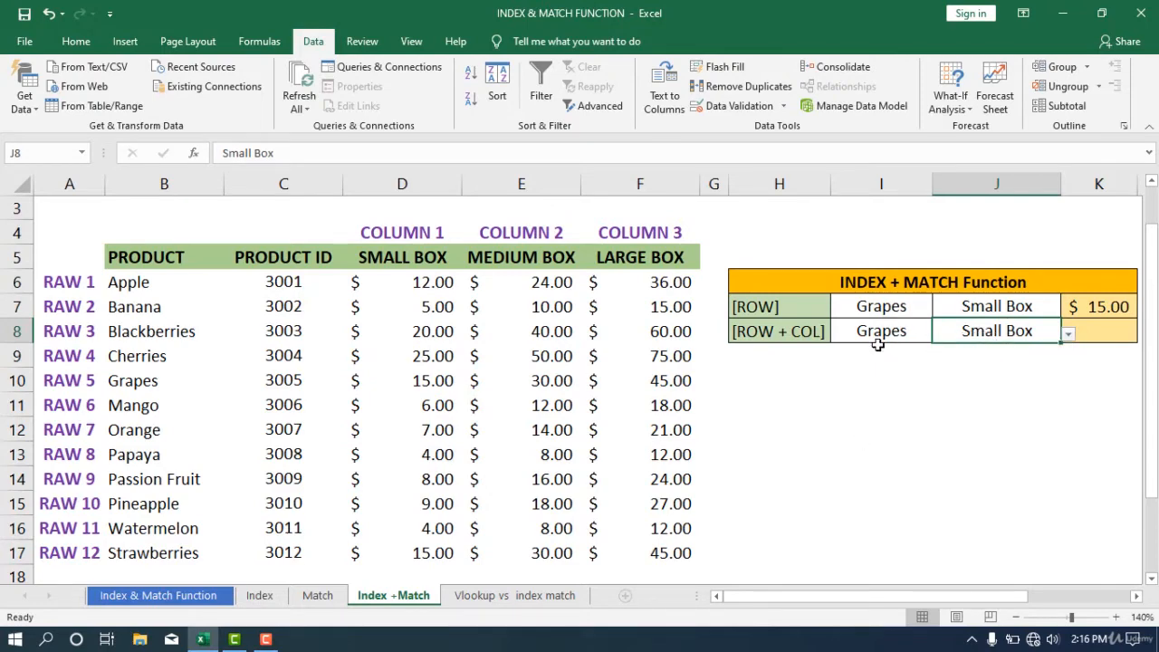
click(1095, 335)
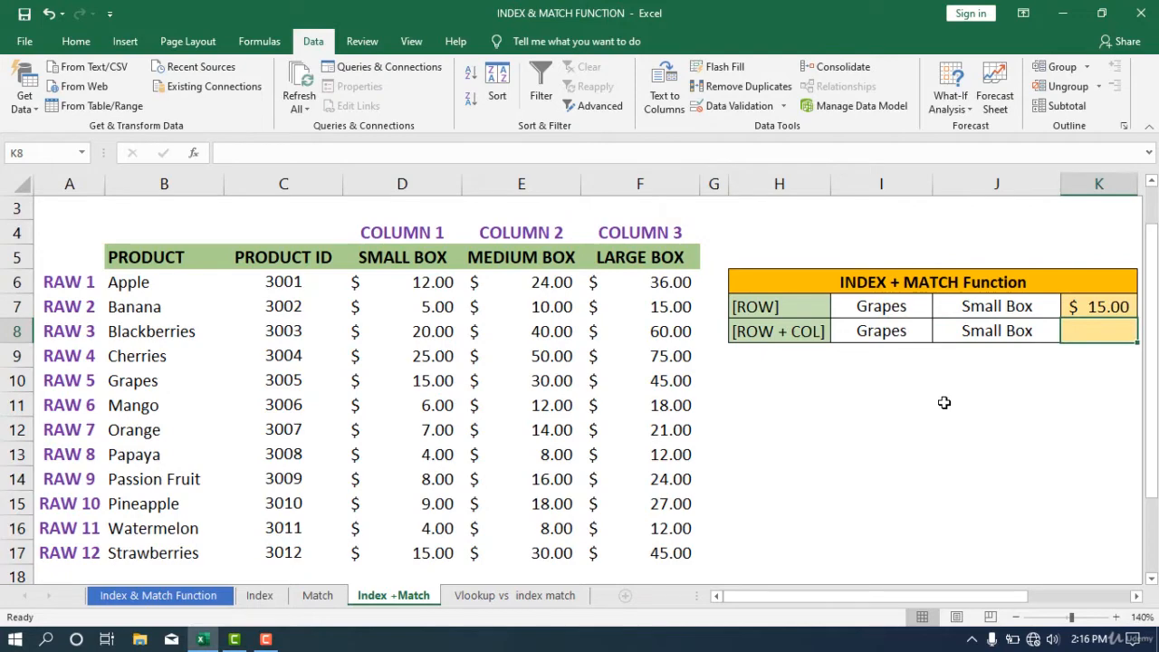
click(878, 331)
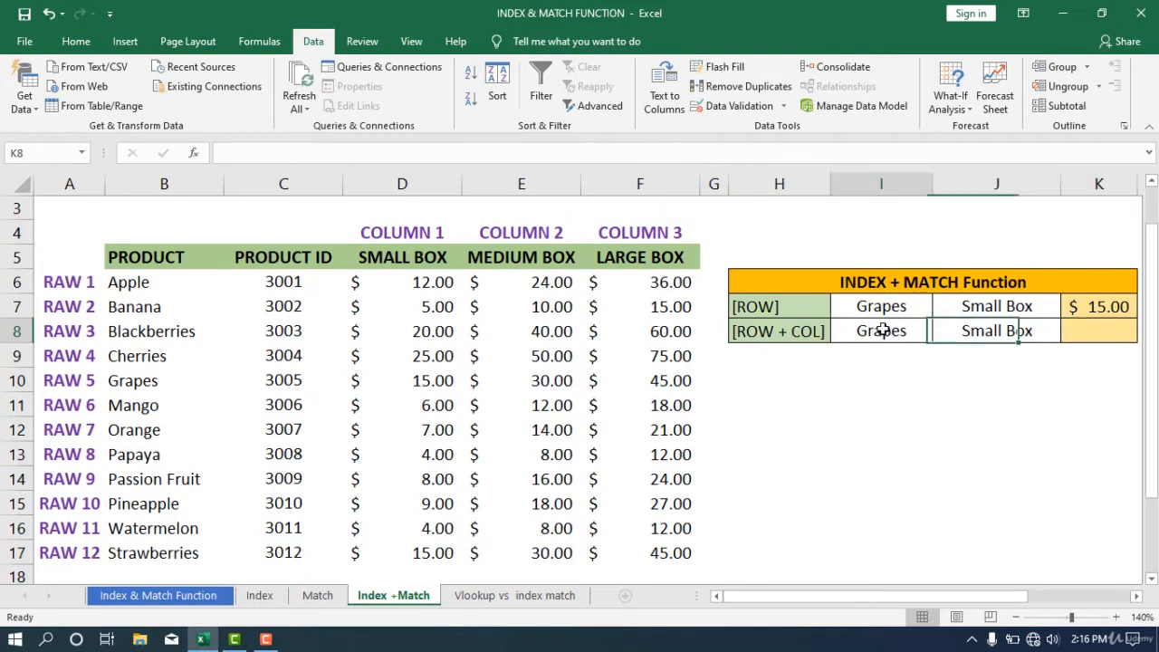
click(1004, 328)
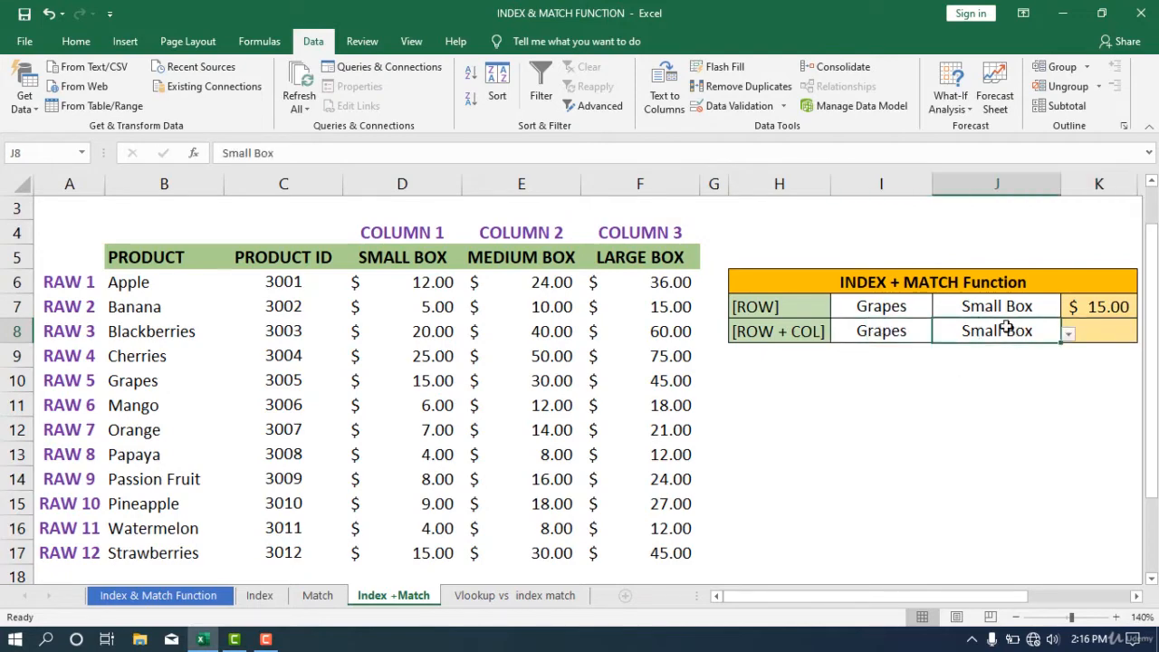
Step: Start an INDEX formula in K8 with the price range D6:F17 as its array
click(1105, 332)
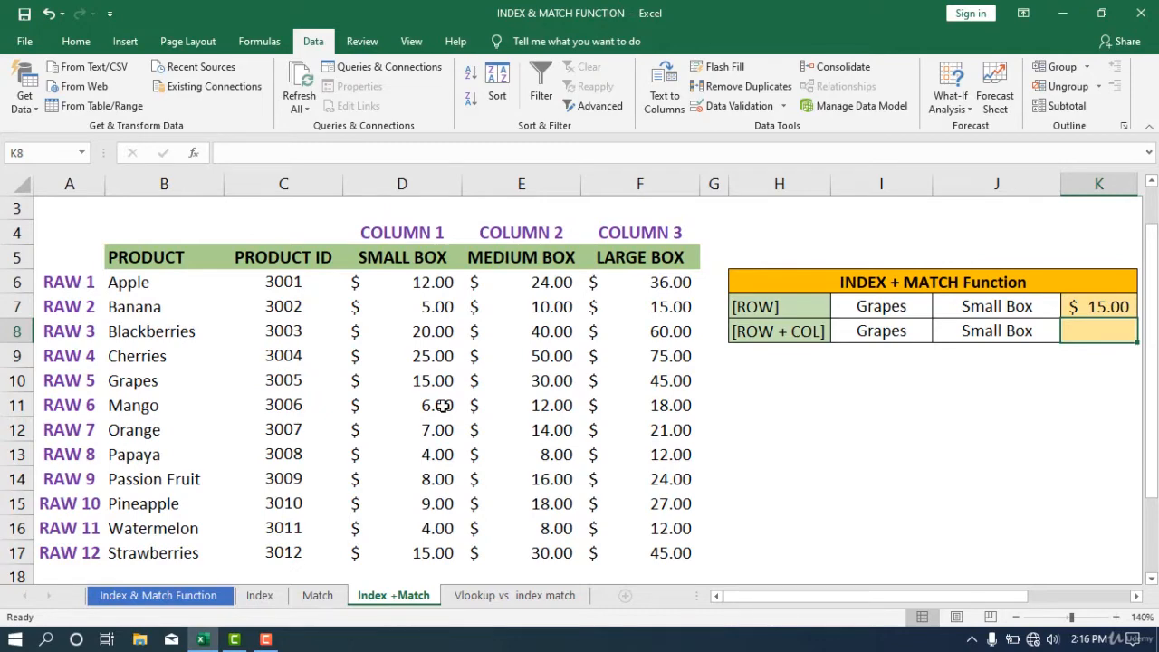
text(=)
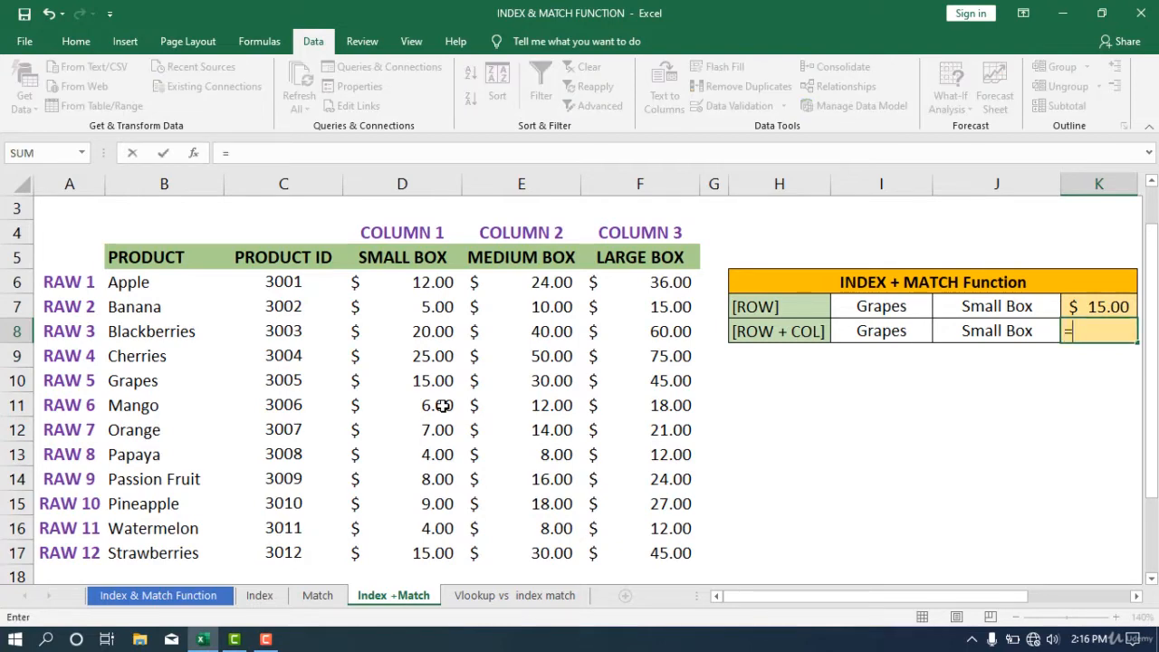
text(INDEX)
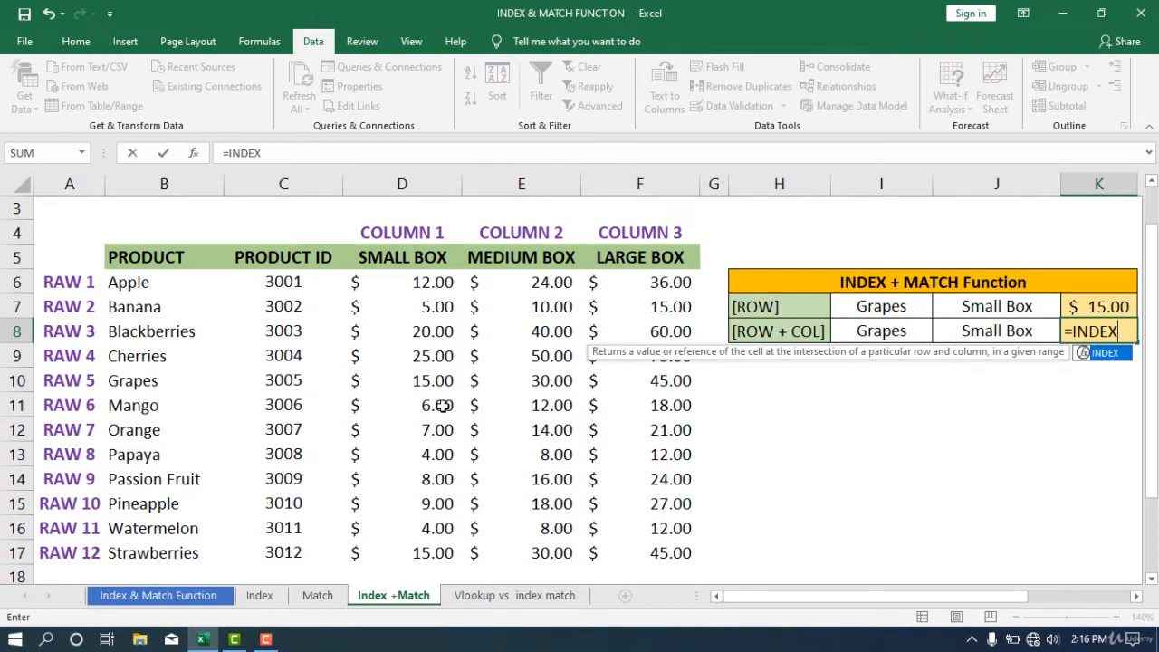
text(()
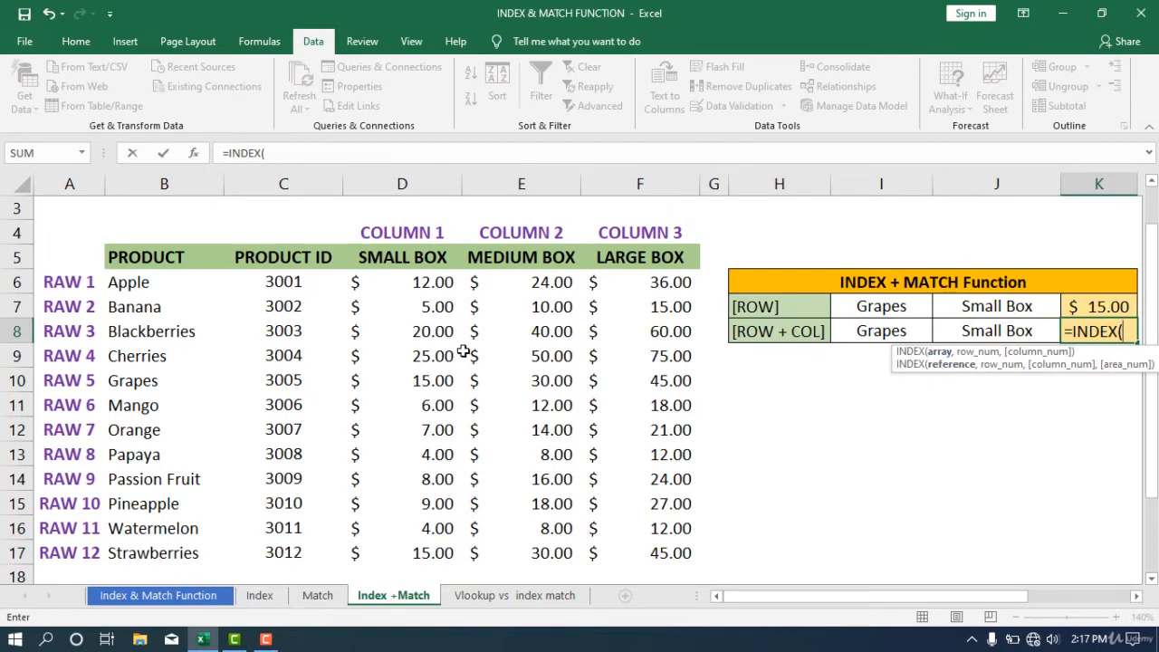
drag(401, 286, 667, 546)
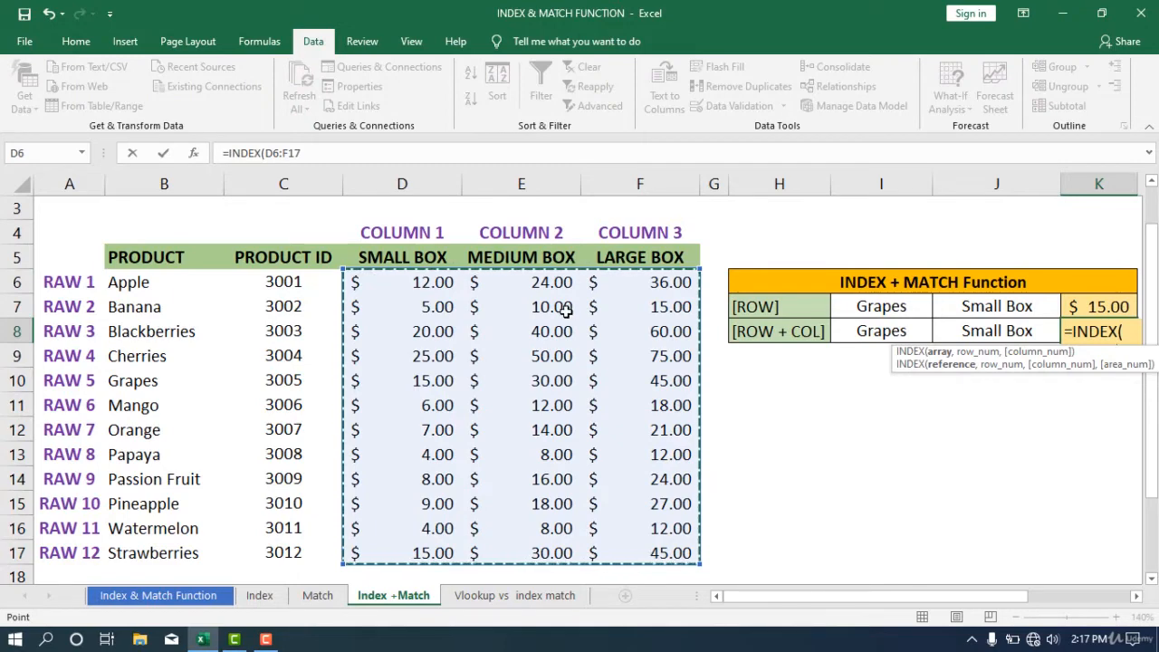
text(,)
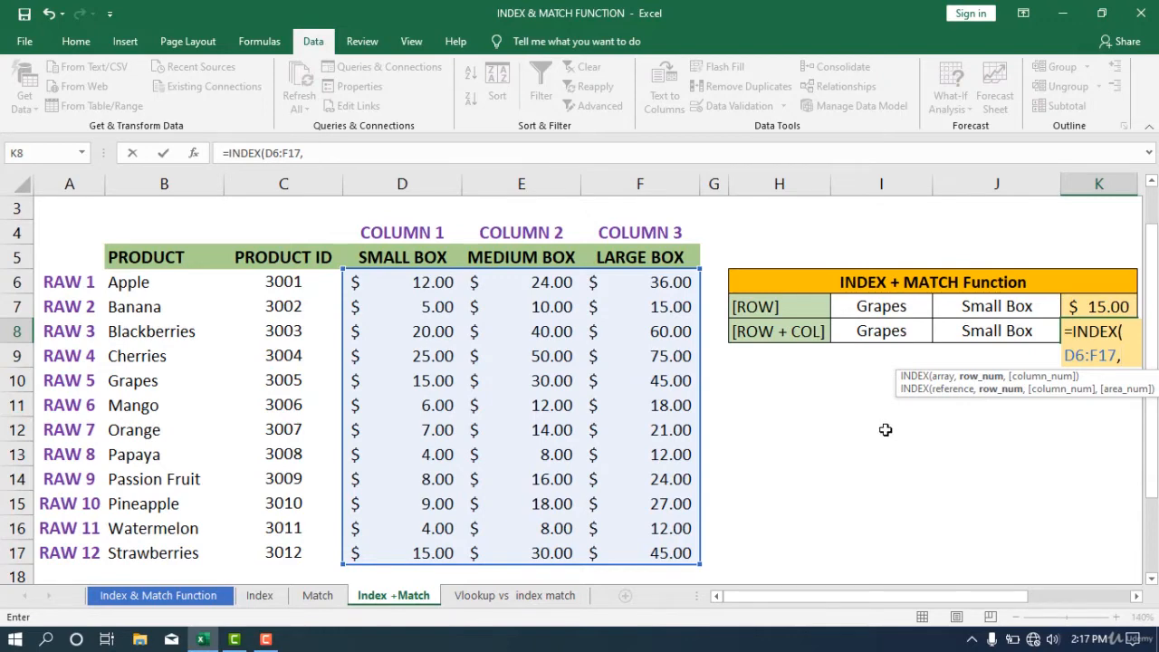
Step: Add MATCH(I8,B6:B17,0) as the row number of the K8 INDEX formula, using exact match on the product names
text(M)
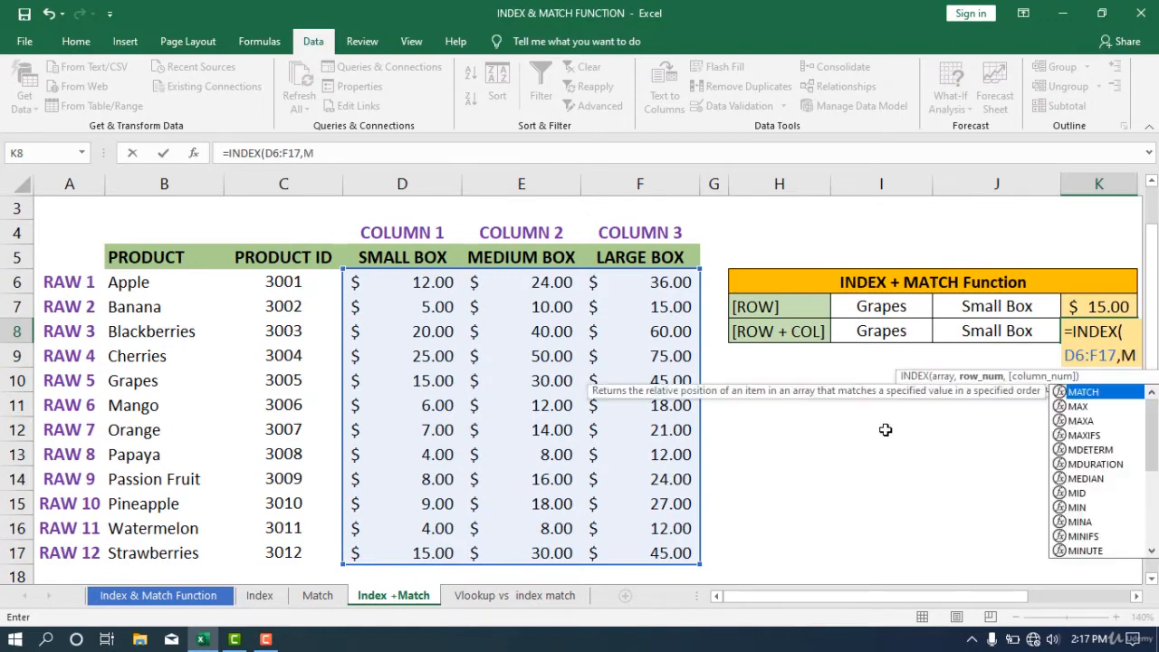
text(ATC)
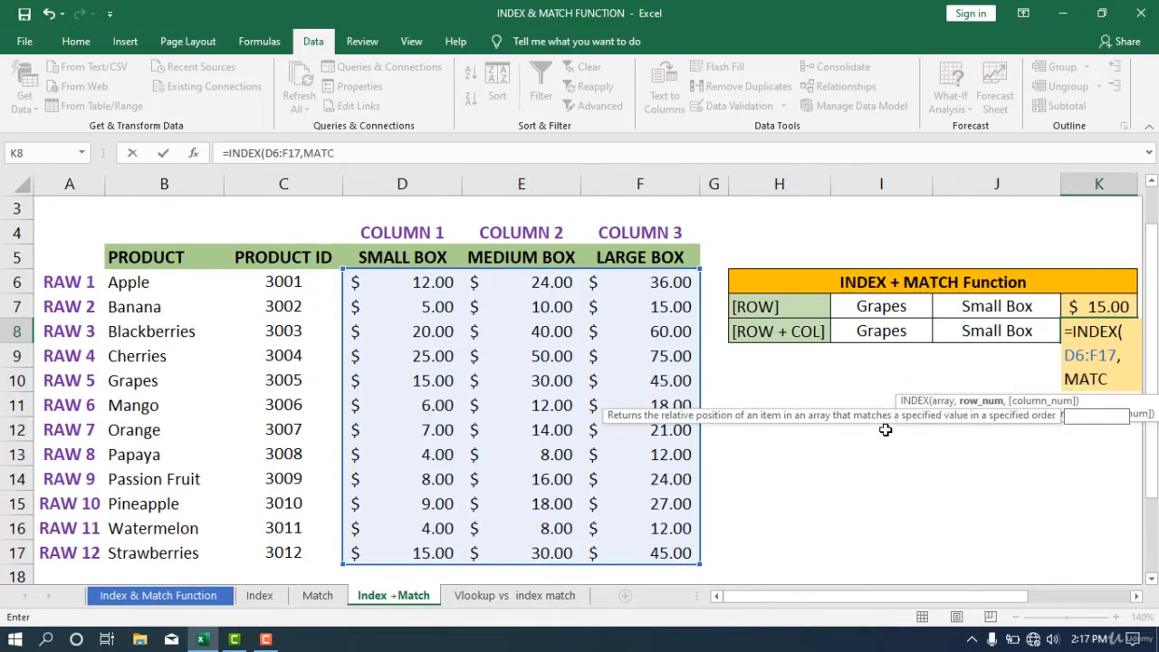
text(H()
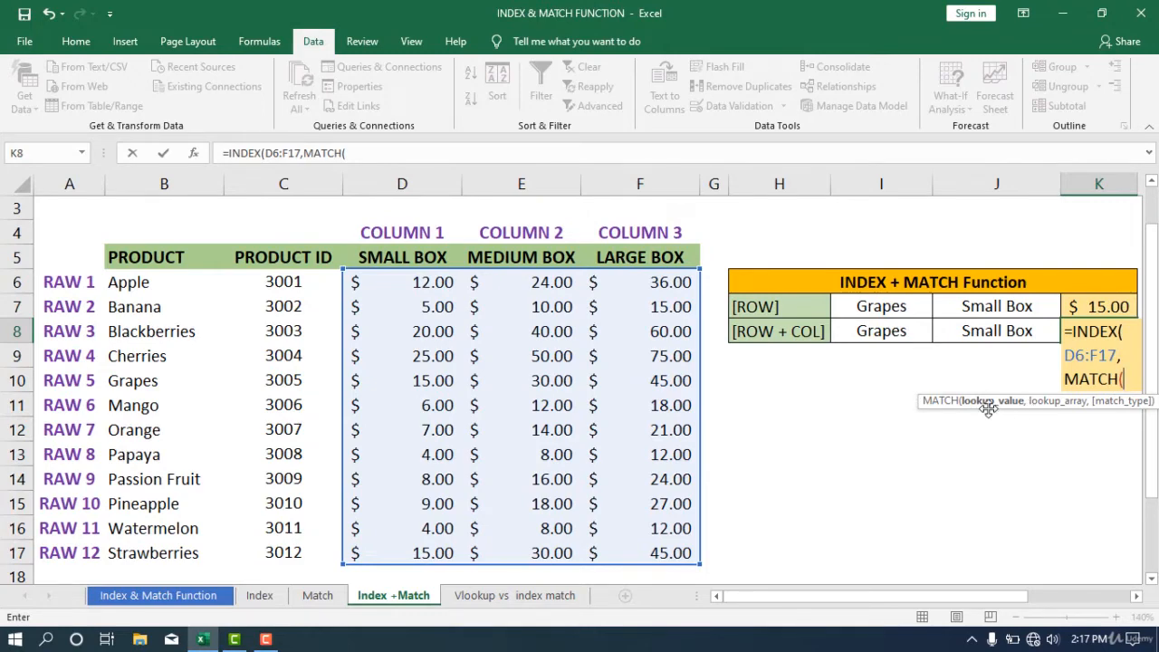
click(871, 331)
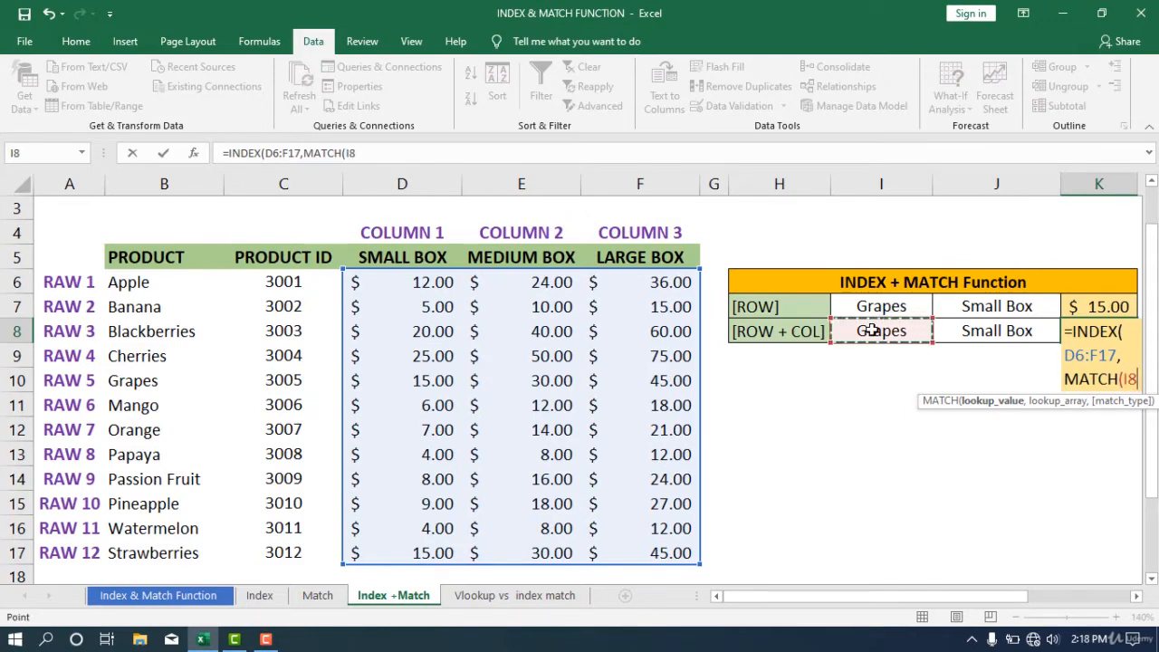
text(,)
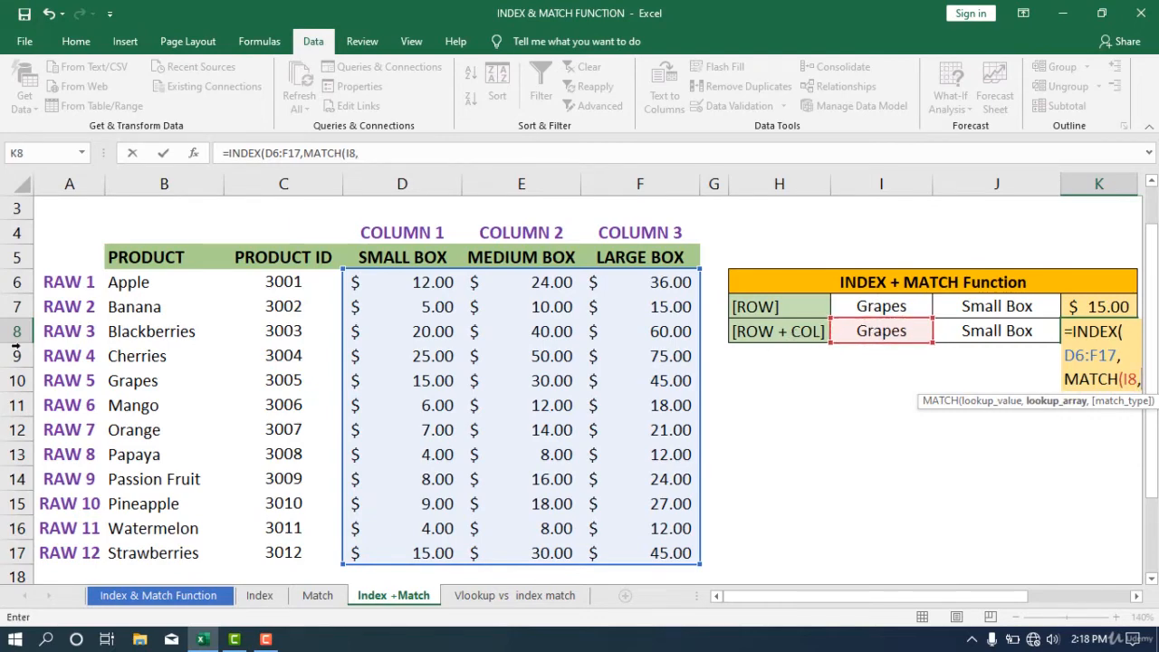
drag(158, 279, 156, 550)
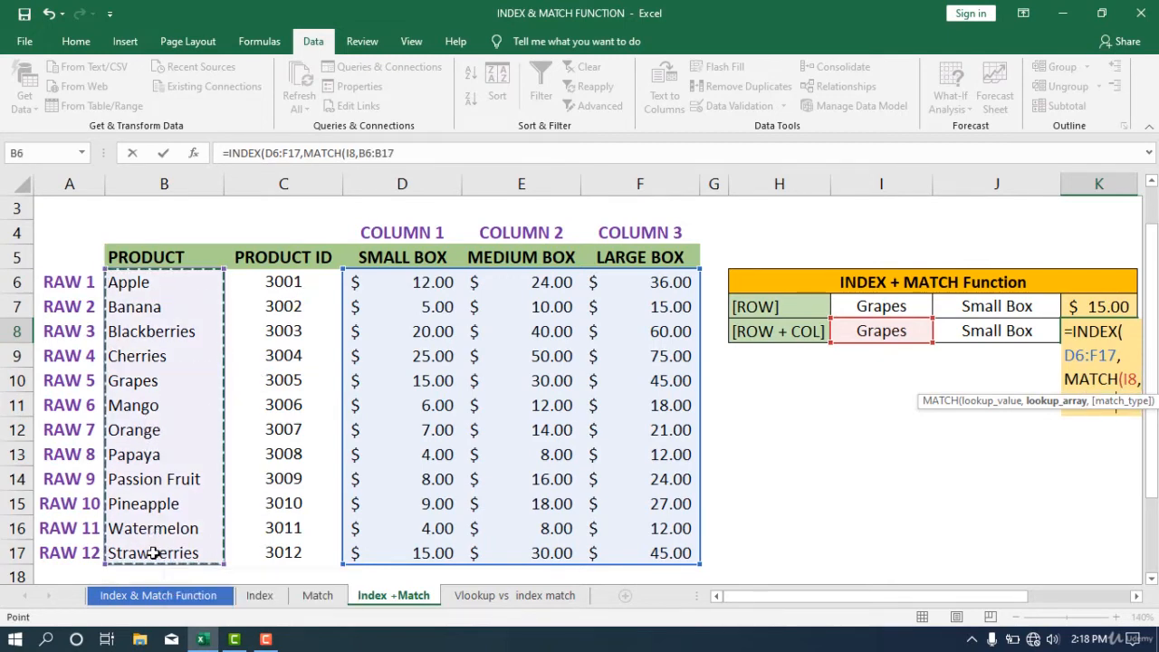
text(,)
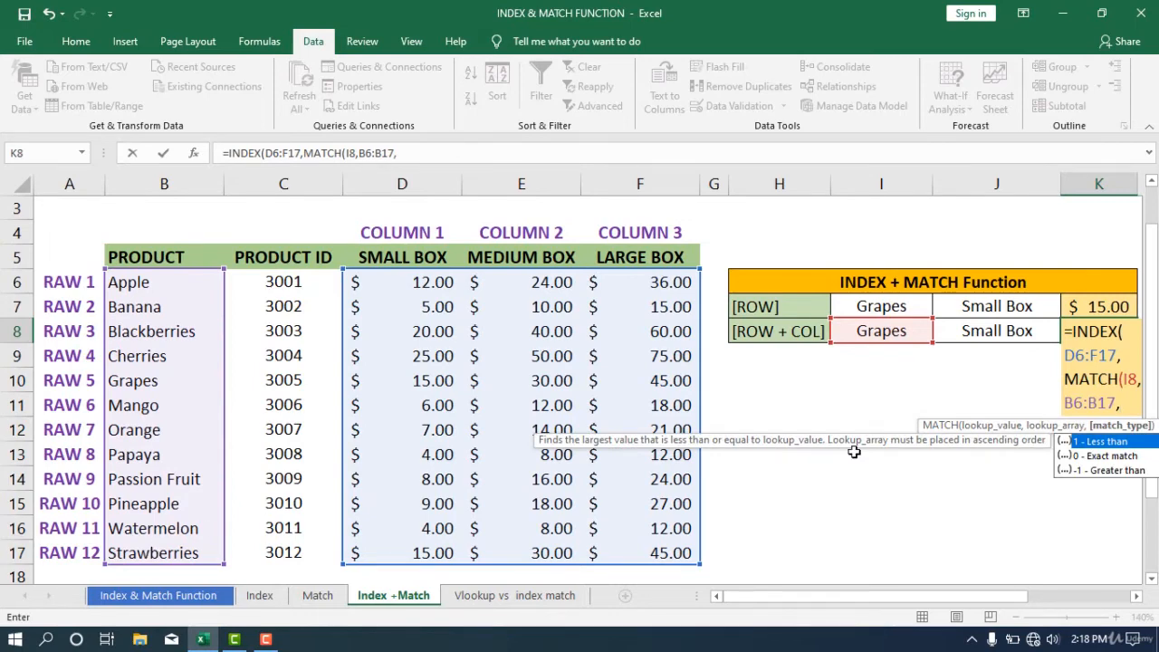
click(1090, 457)
double_click(1091, 457)
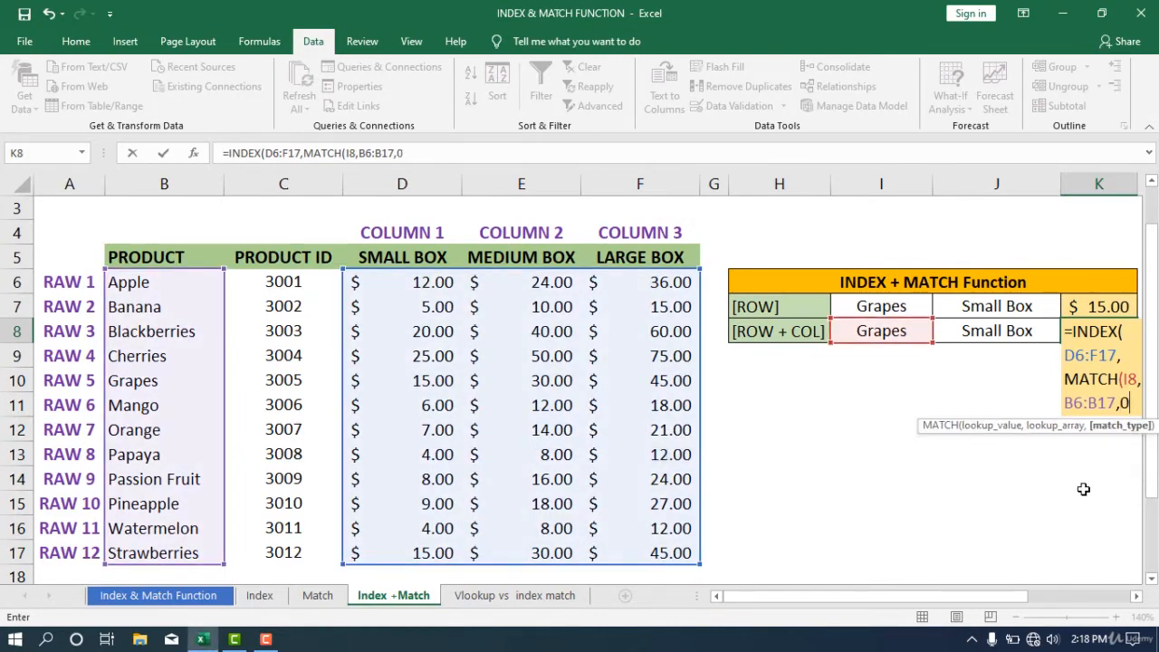
text(),)
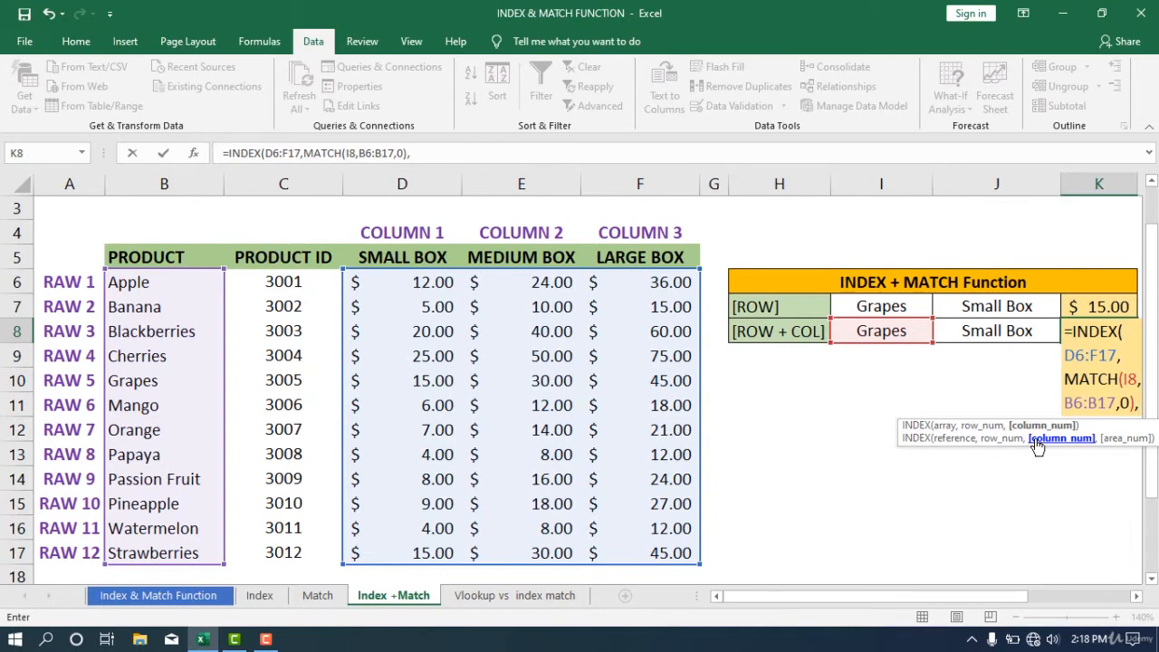
Step: Add MATCH(J8,D5:F5,0) as the column number of the K8 INDEX formula, using exact match on the box-size headers
text(MA)
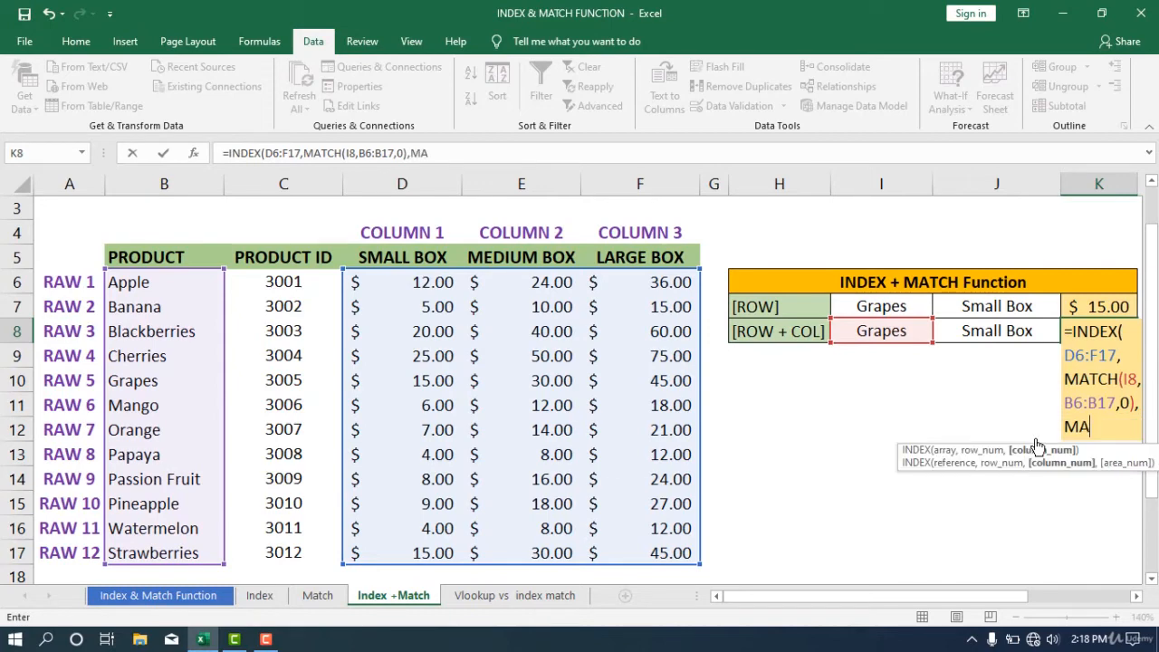
text(TCH)
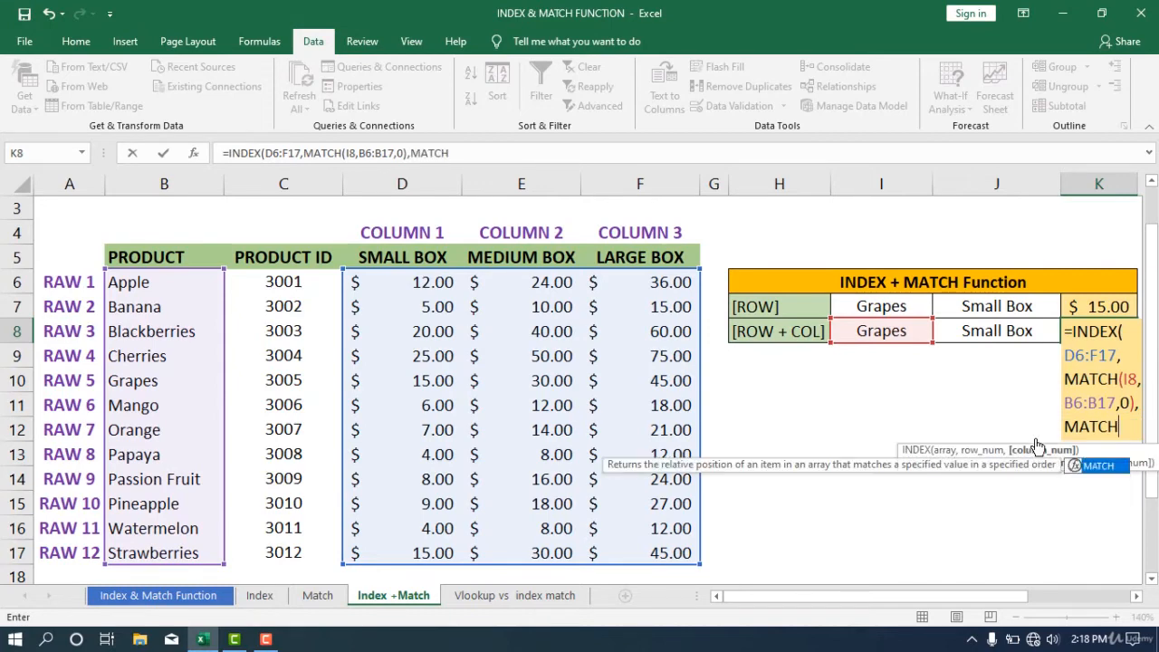
text(()
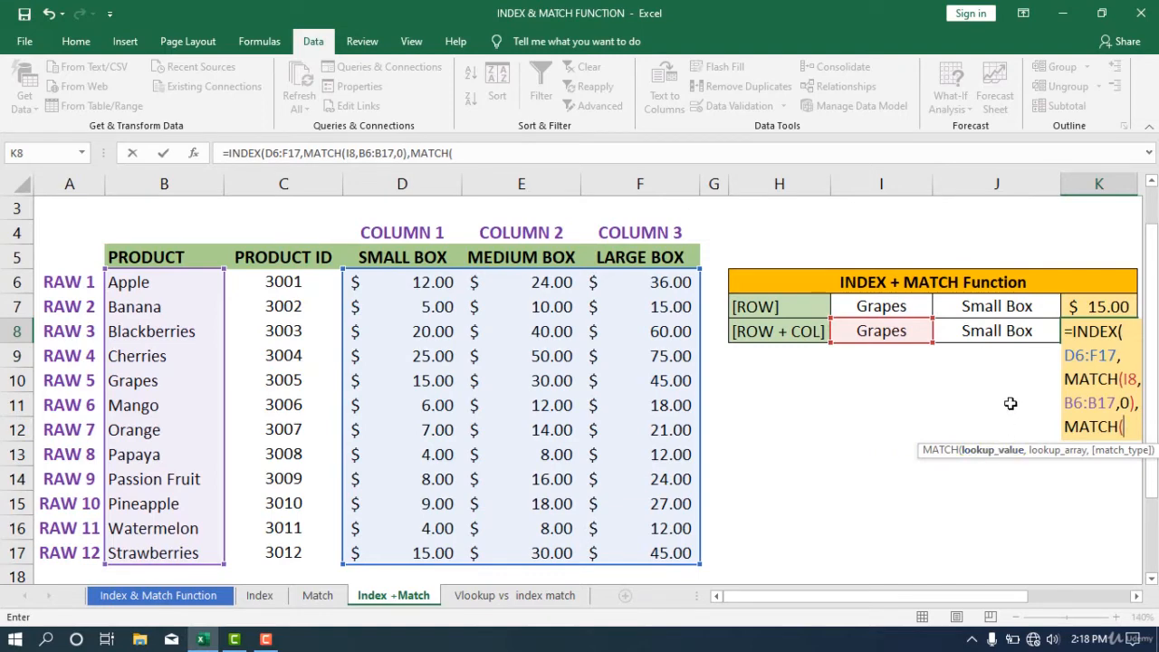
click(1013, 336)
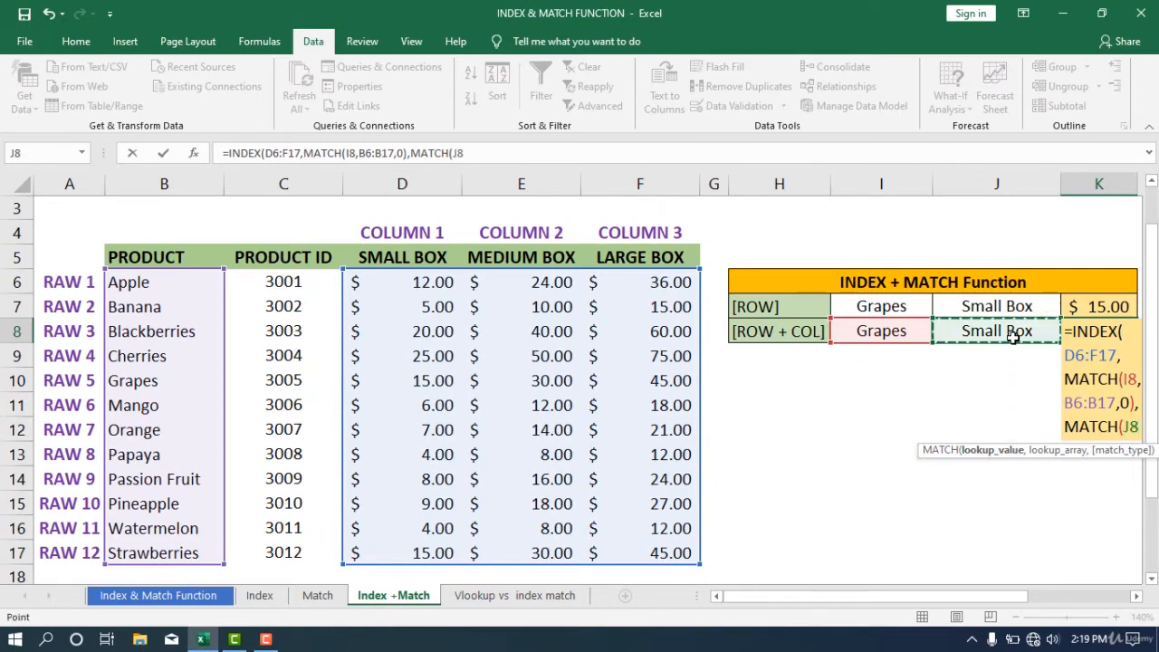
text(,)
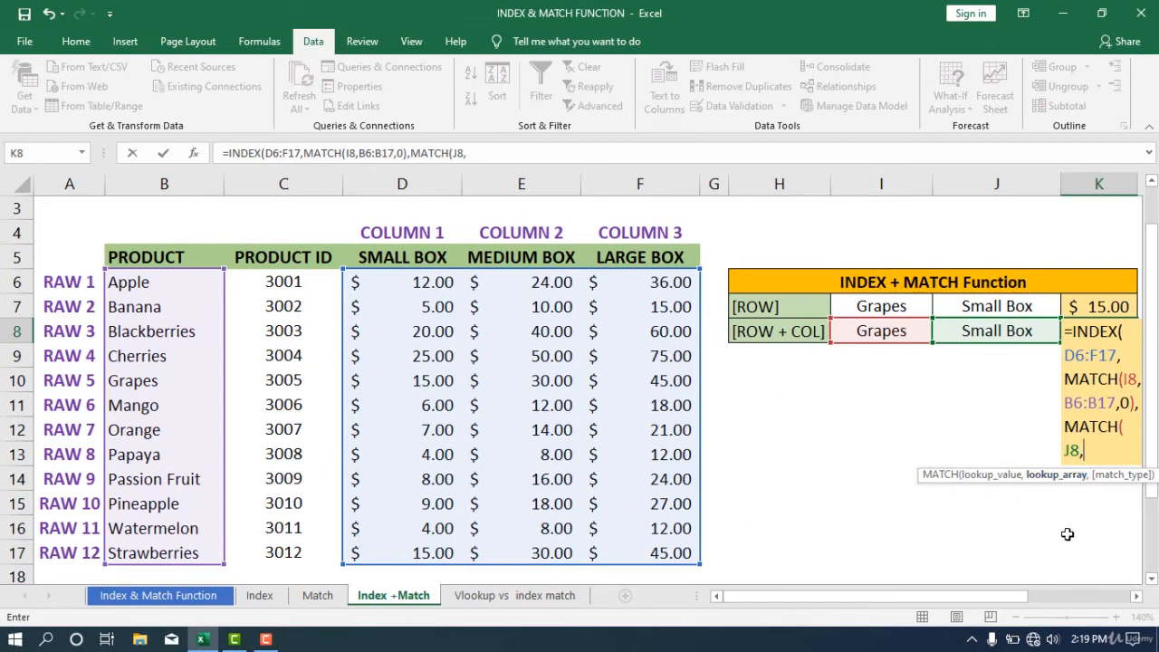
drag(380, 259, 650, 258)
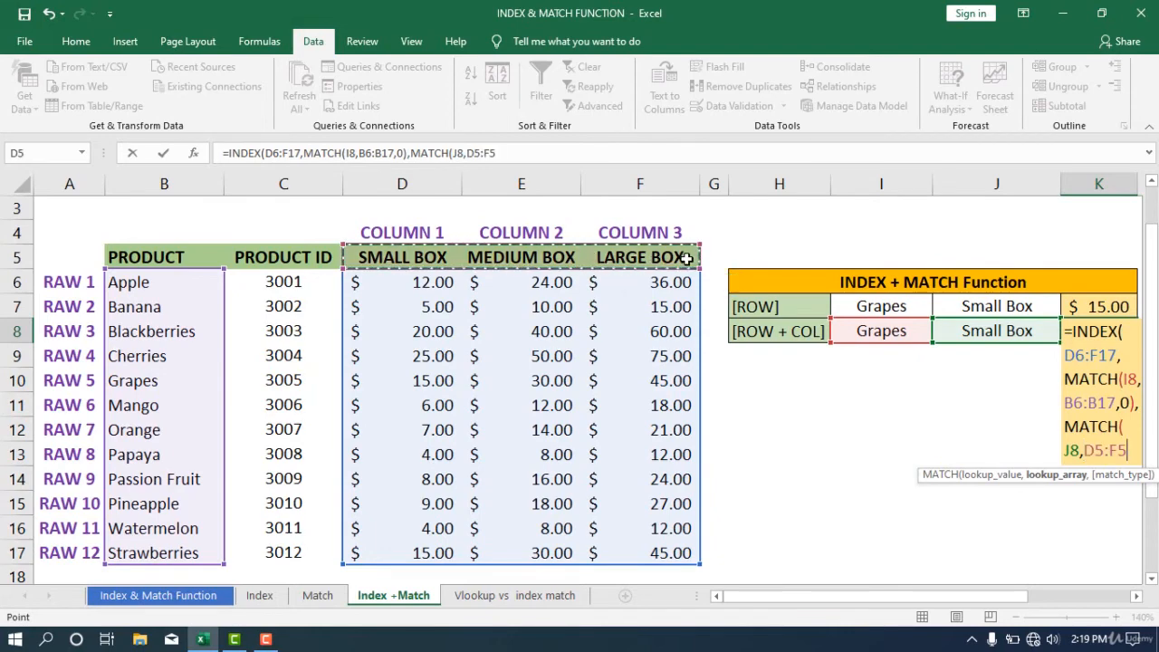
text(,)
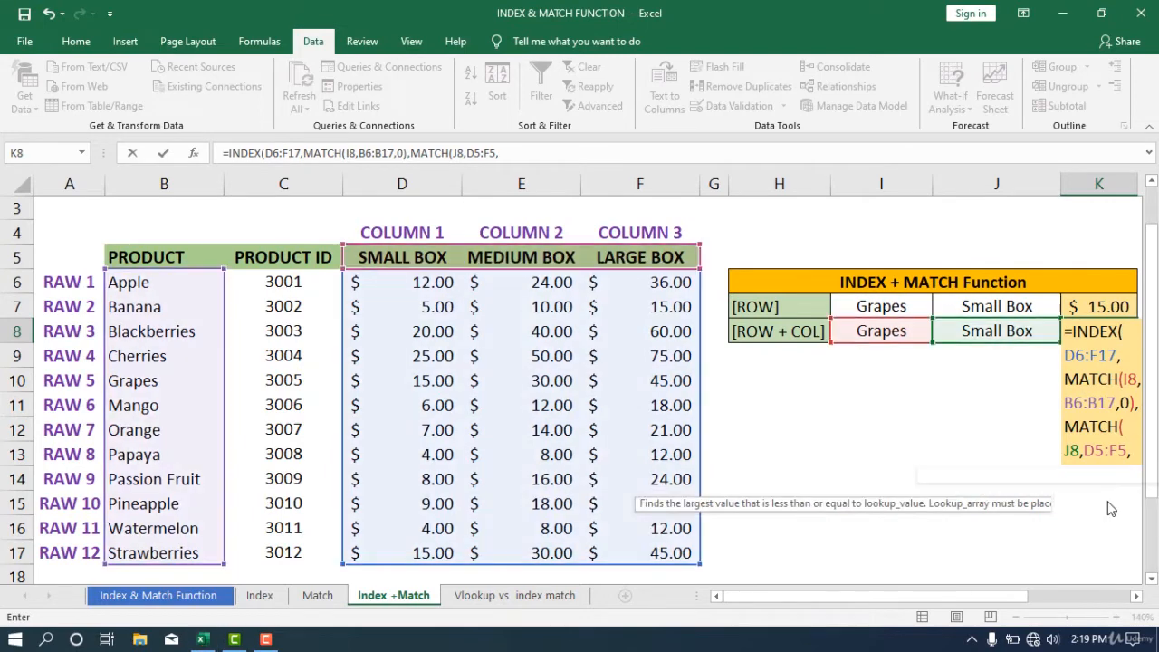
double_click(1111, 504)
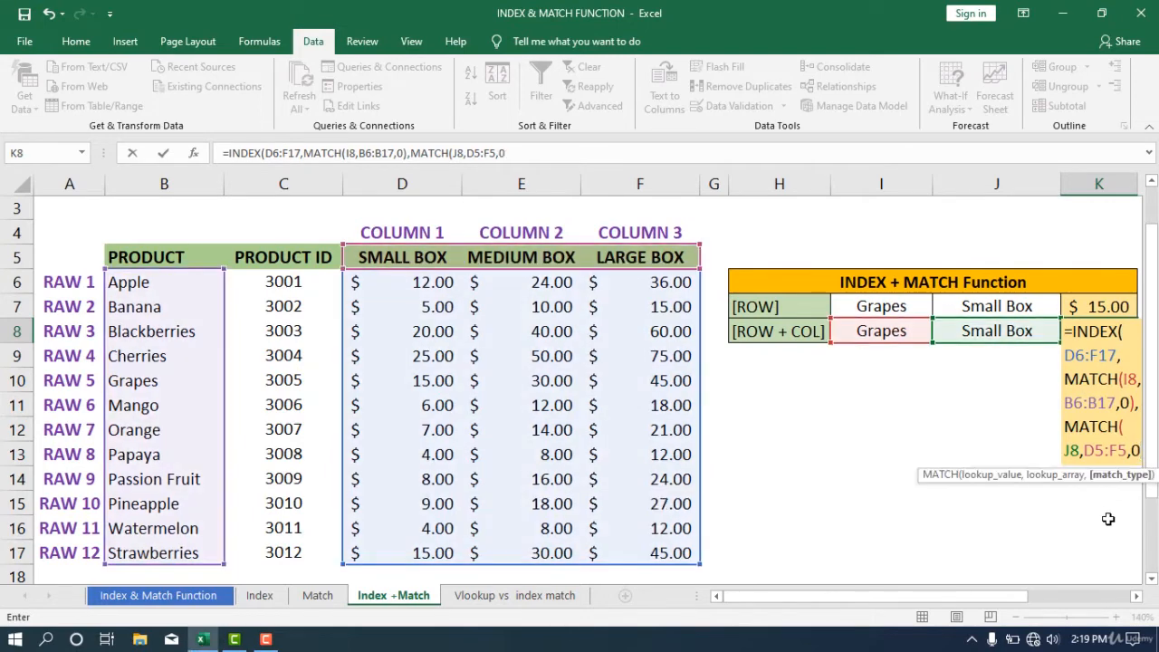
text())
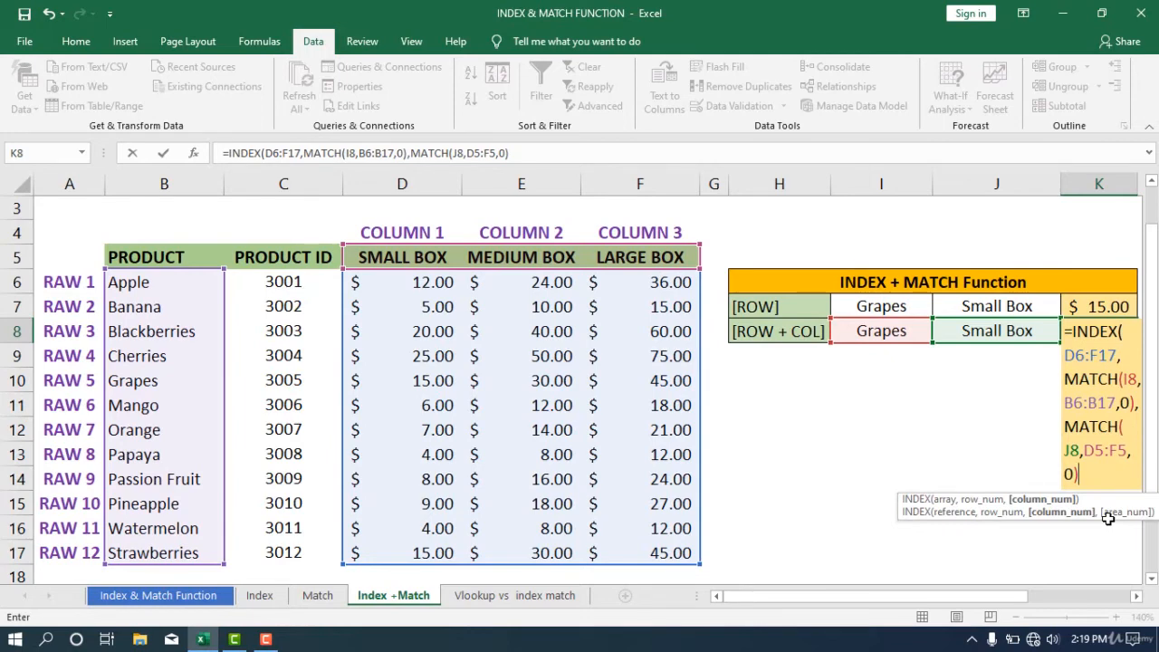
Step: Complete the INDEX and MATCH formula in K8 and format its result in the dollar accounting format
text())
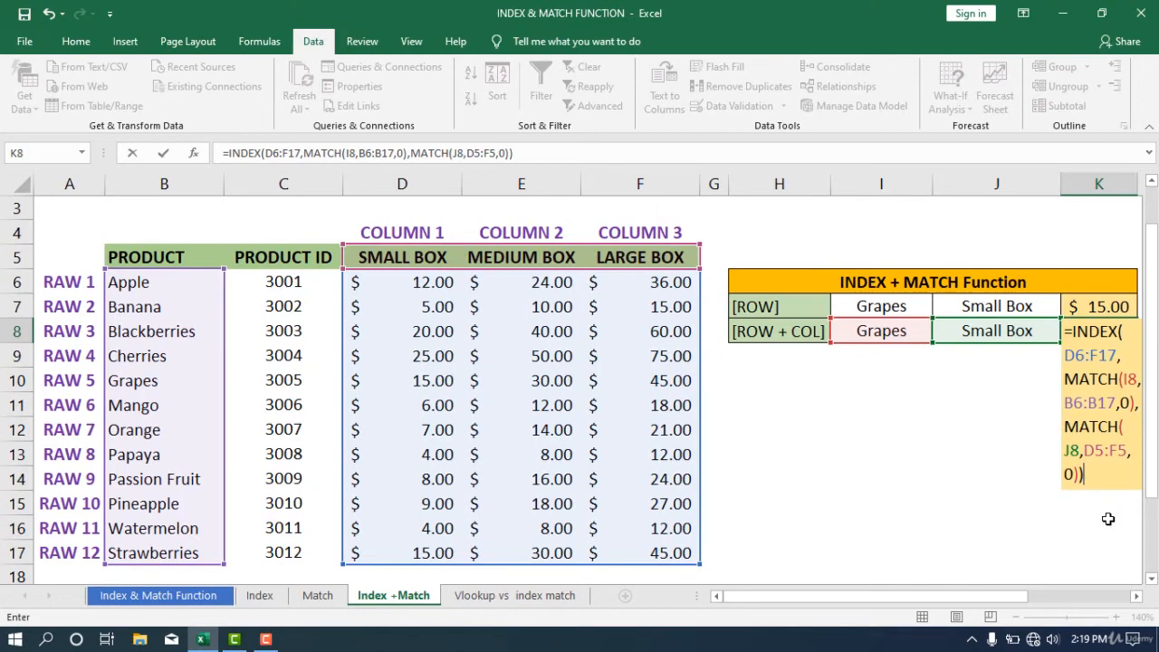
key(Return)
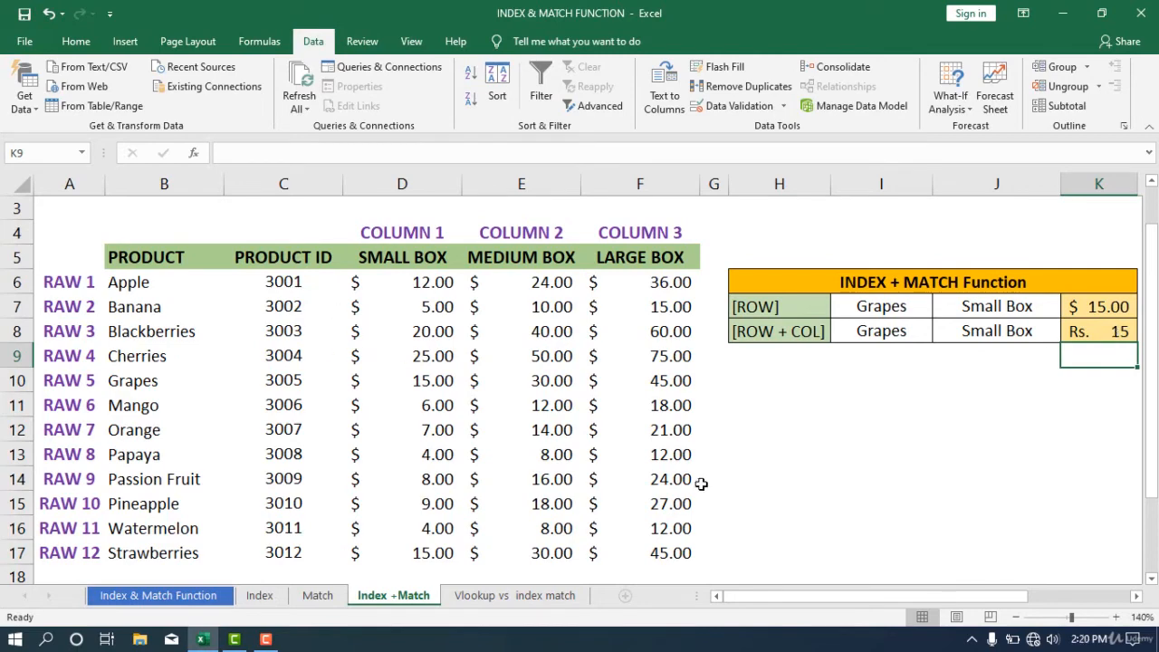
click(1089, 335)
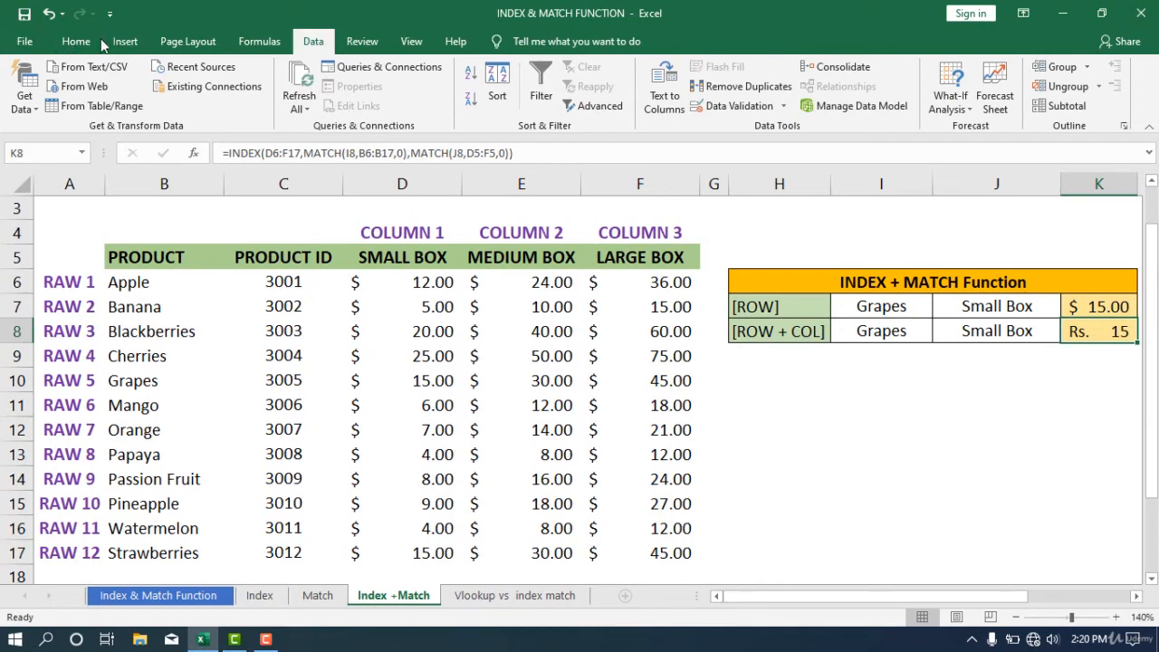
scroll(523, 107, up, 4)
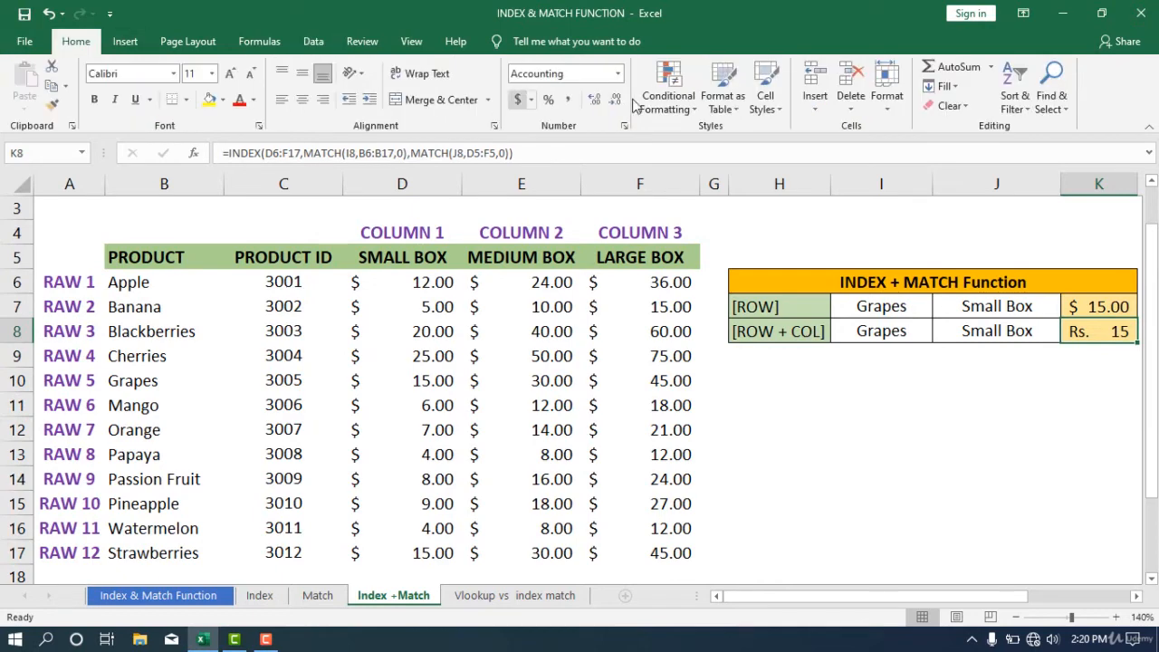
click(518, 99)
click(1029, 409)
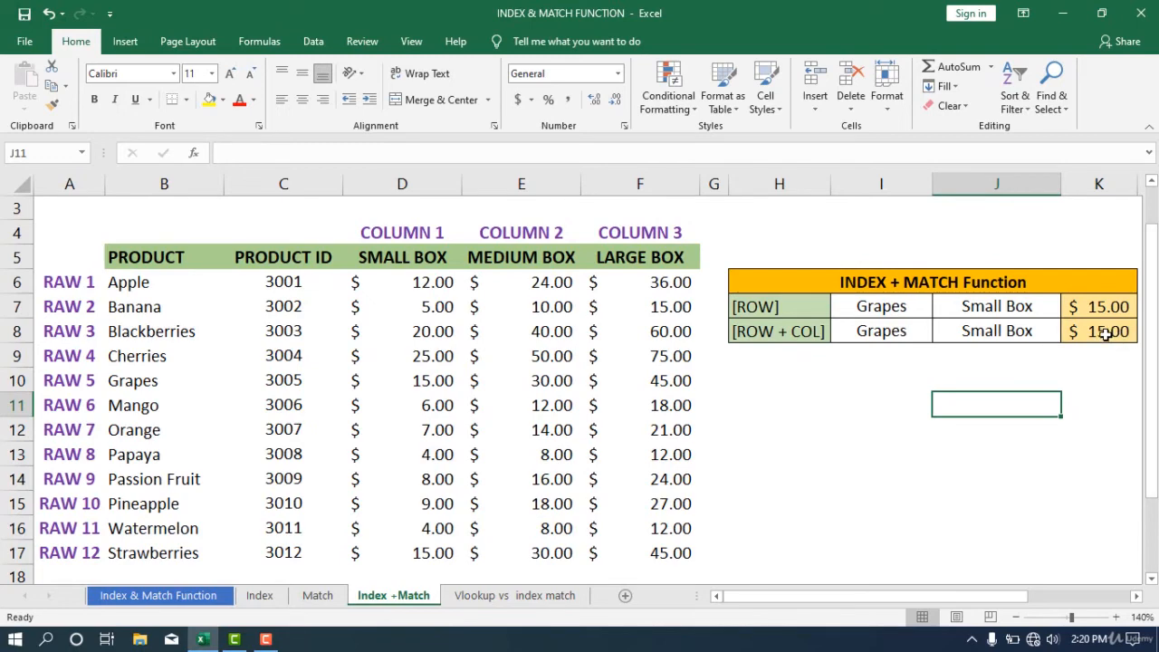
Step: Choose Mango from the product drop-down list in I8 and compare the K8 result with Mango's small box price in D11
click(879, 337)
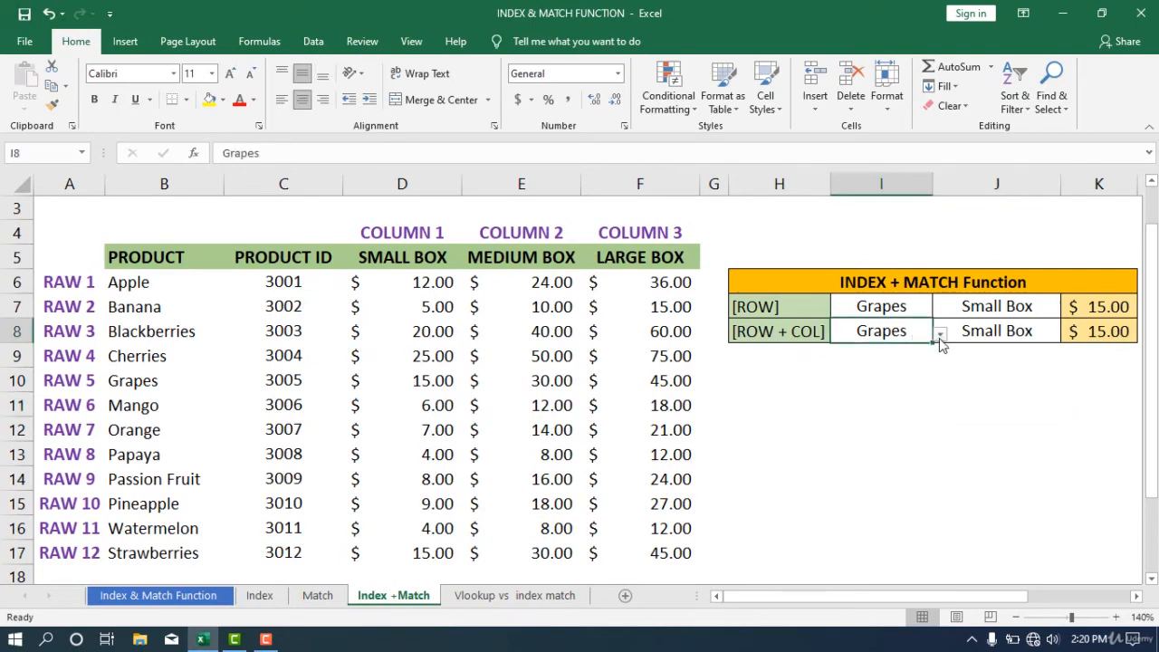
click(941, 335)
click(868, 367)
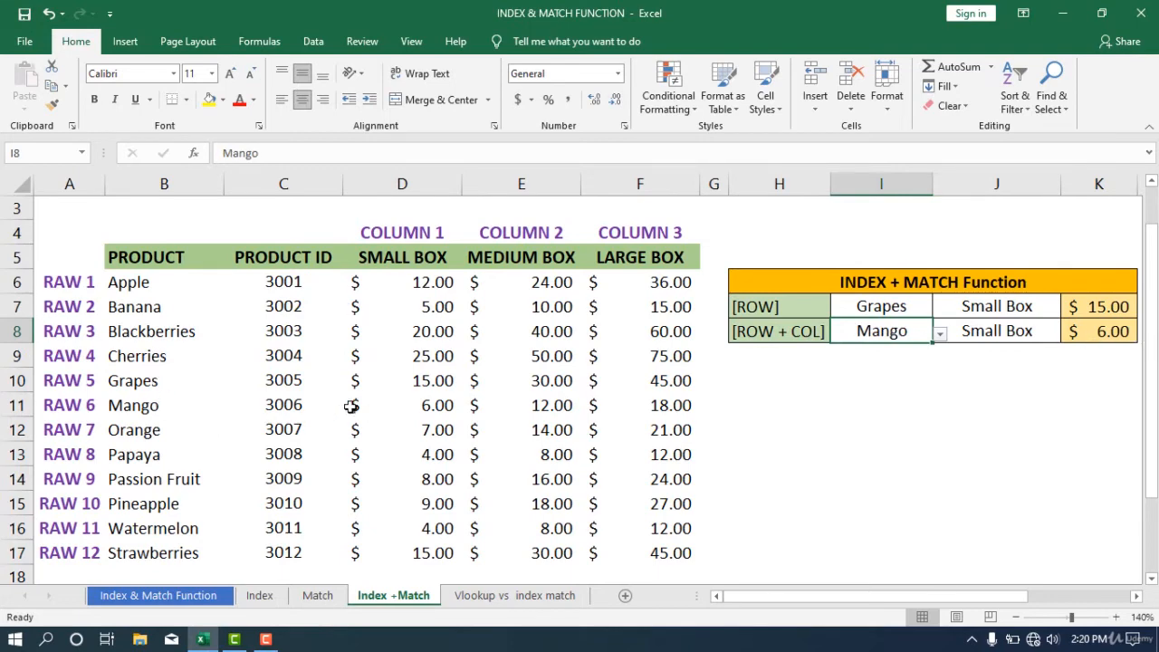
click(427, 414)
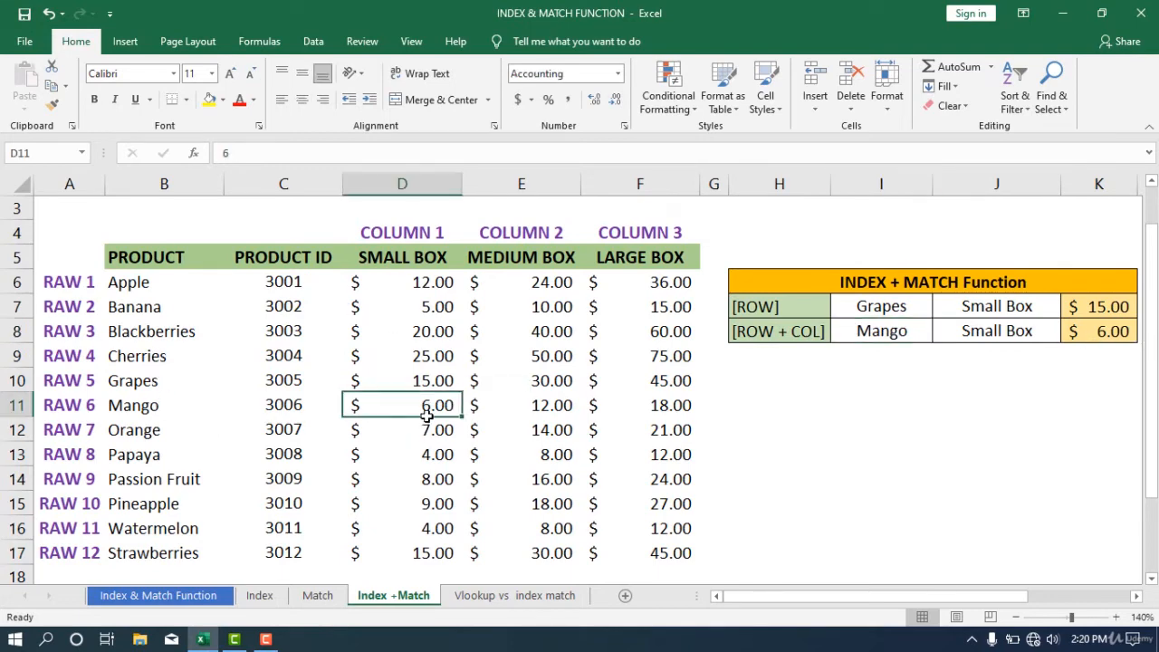
Step: Check Mango's medium box price in E11 and choose MEDIUM BOX from the box-size drop-down list in J8
click(550, 406)
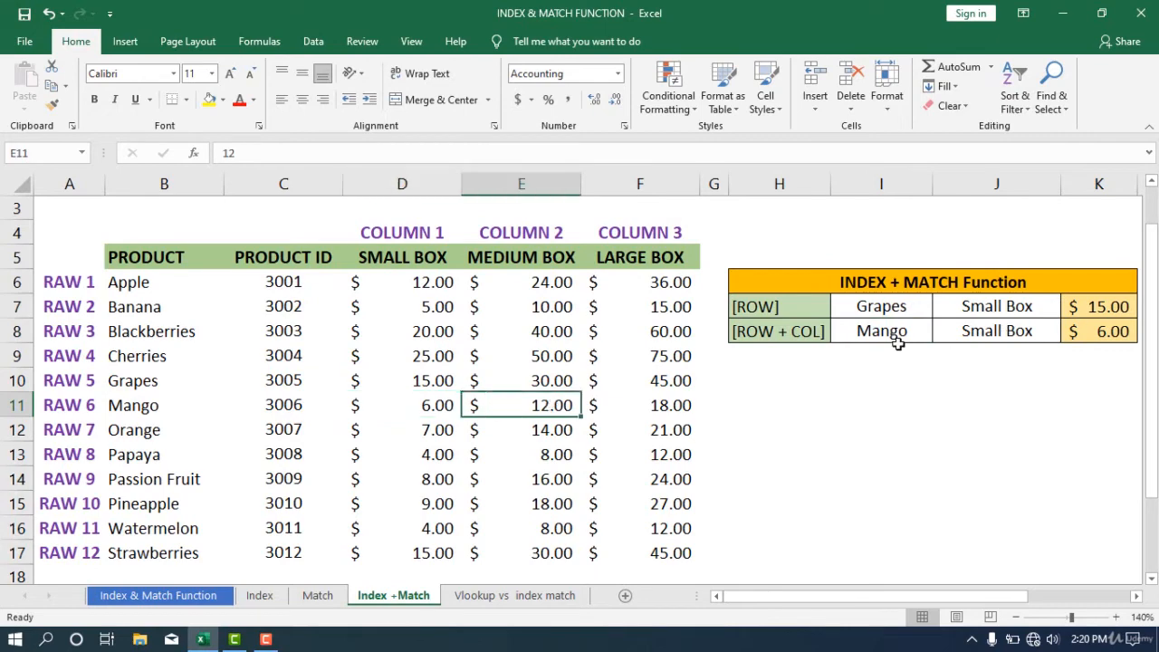
click(1001, 334)
click(1068, 334)
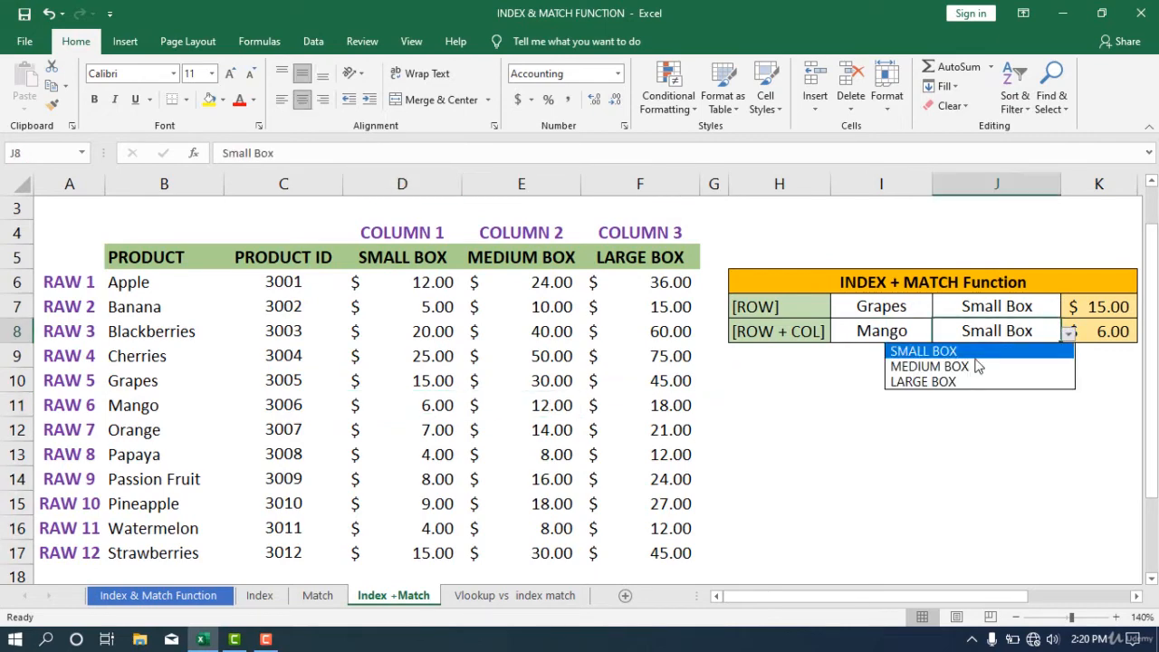
click(978, 366)
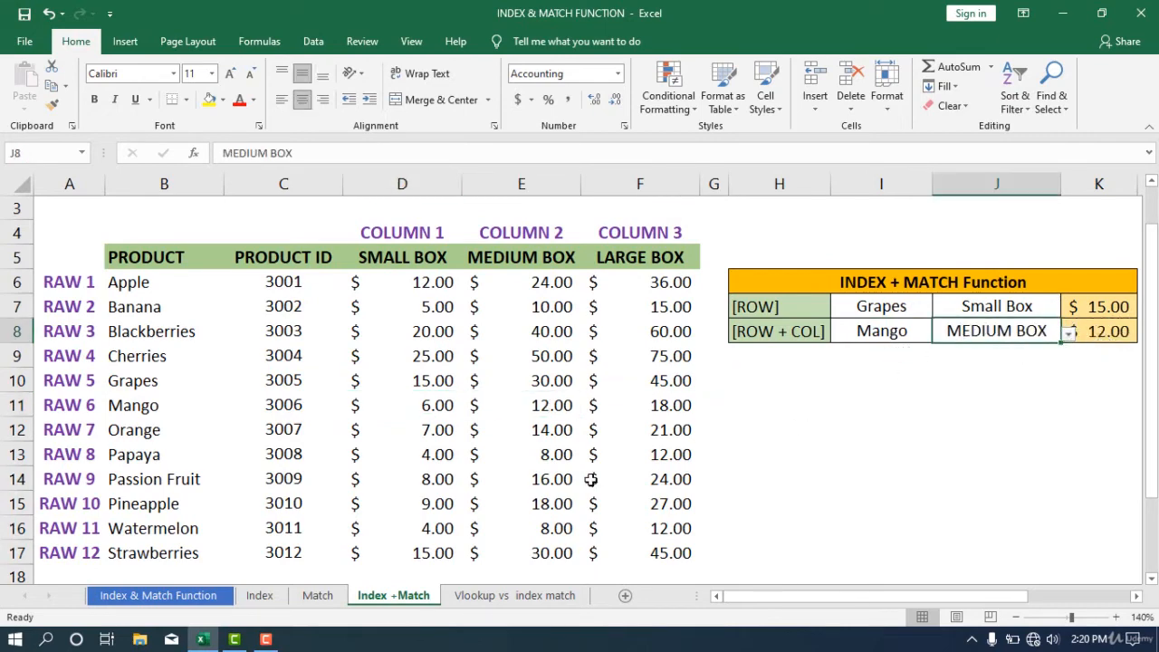
Step: Choose Pineapple from the product list in I8 and compare the K8 result with its medium box price in E15
click(552, 507)
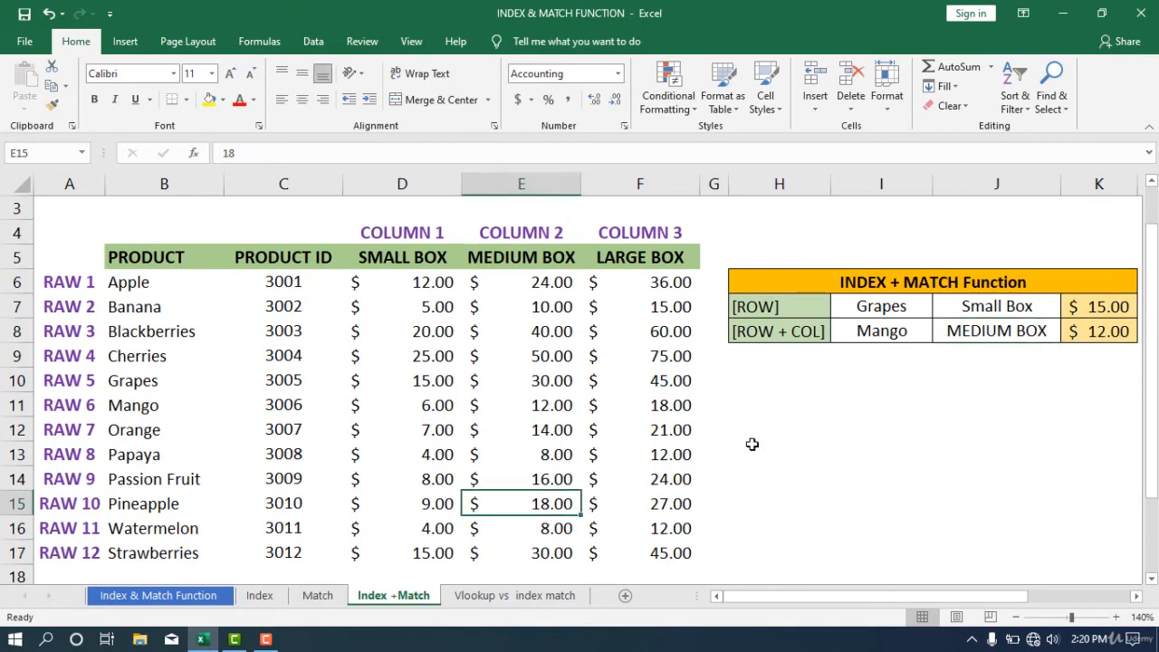
click(870, 332)
click(939, 333)
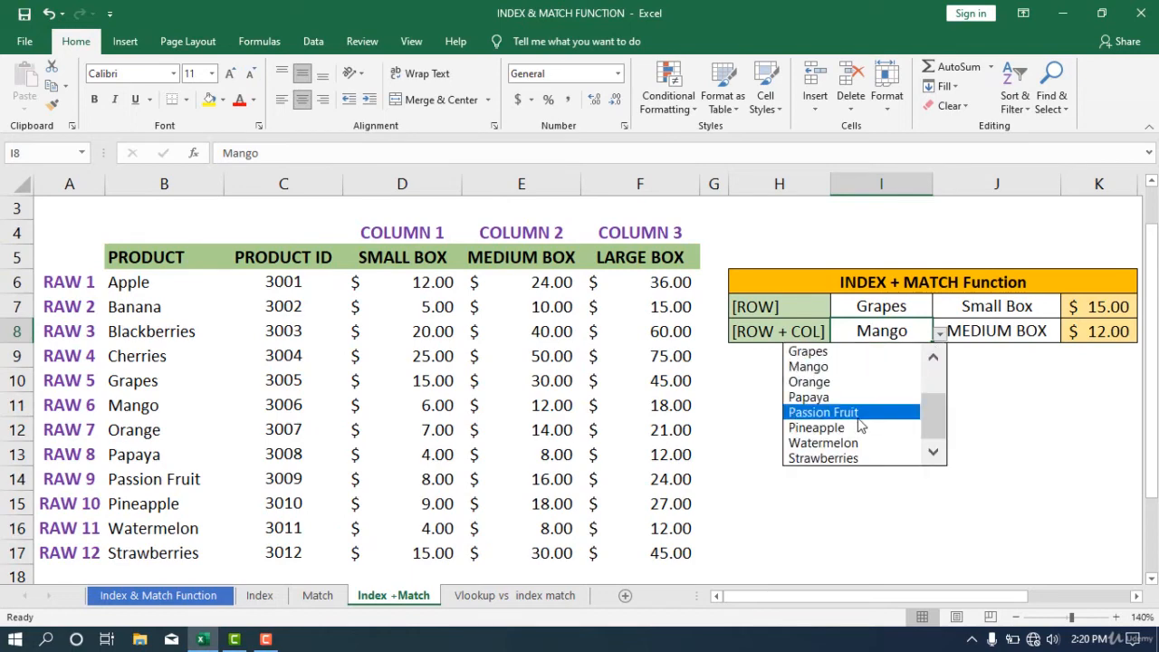
click(859, 428)
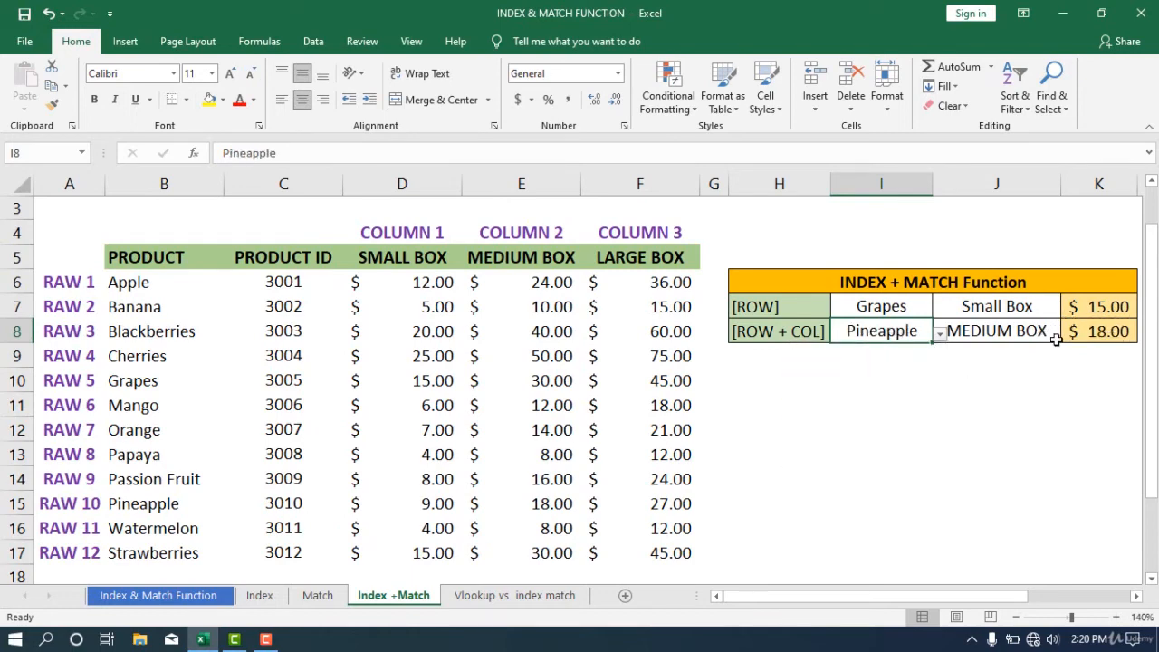
click(534, 523)
click(552, 502)
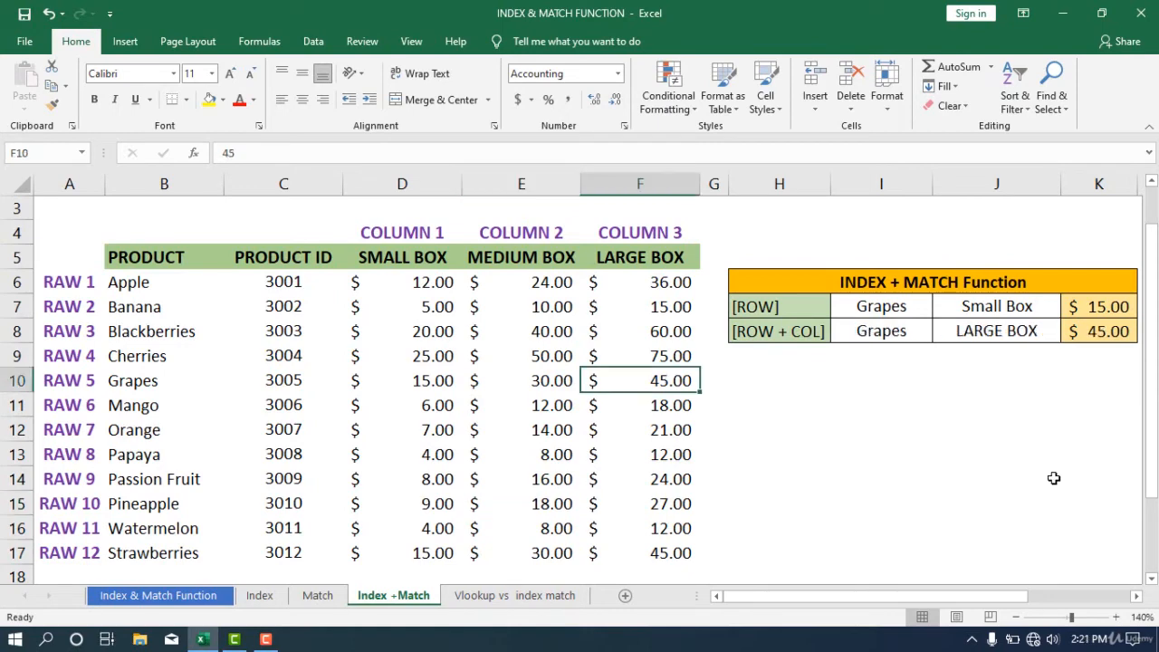
Step: Set Apple's small box price in D6 to 10
click(1050, 477)
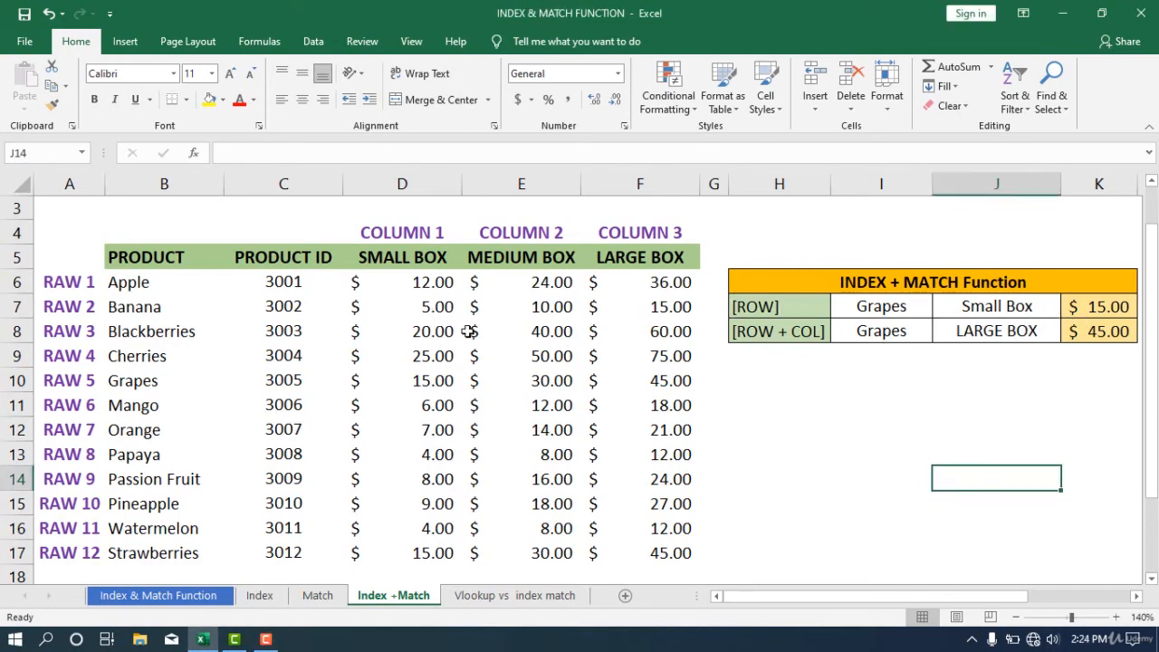
click(434, 285)
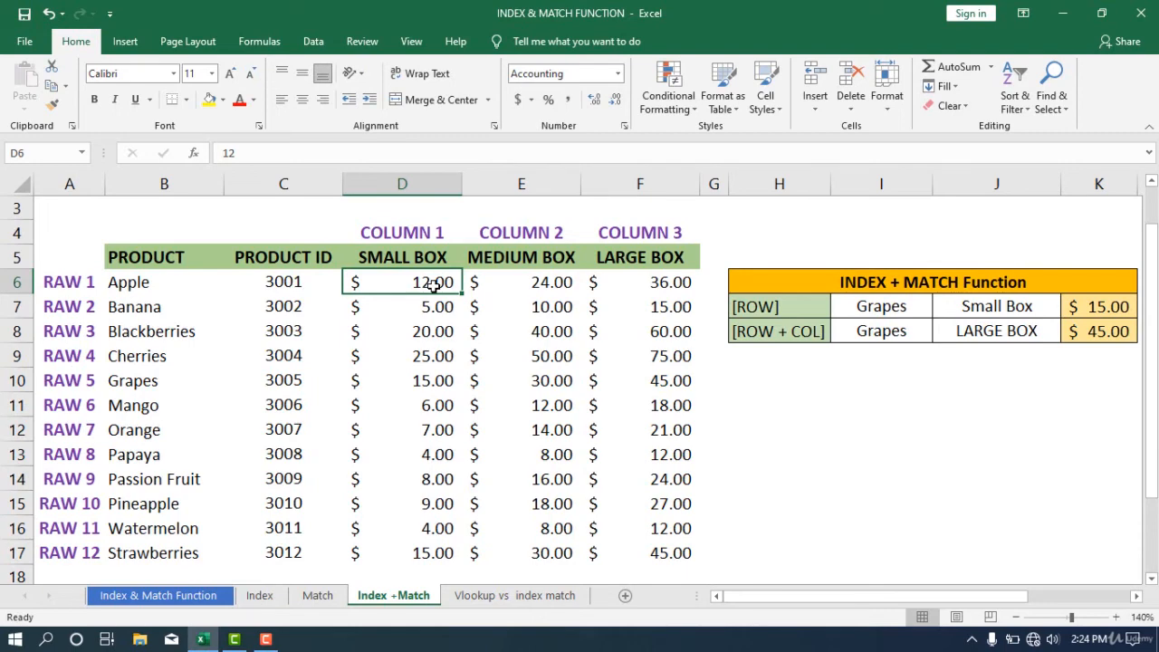
text(10)
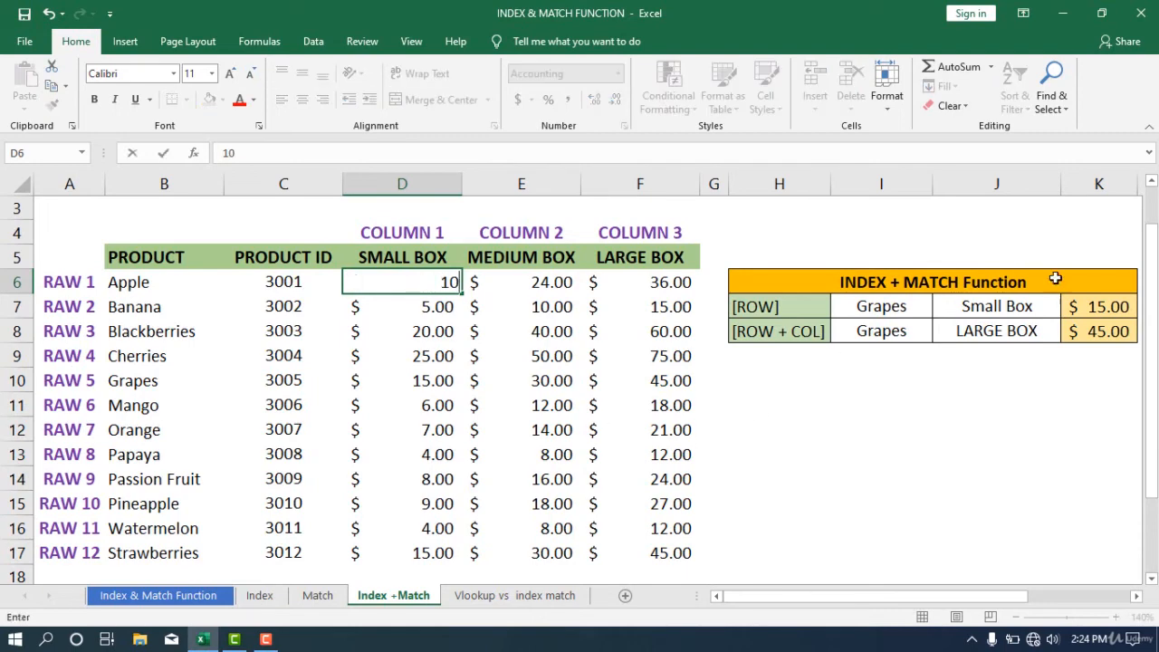
click(810, 428)
Step: Choose Apple from the product drop-down list in I8 for the row-and-column lookup
click(909, 335)
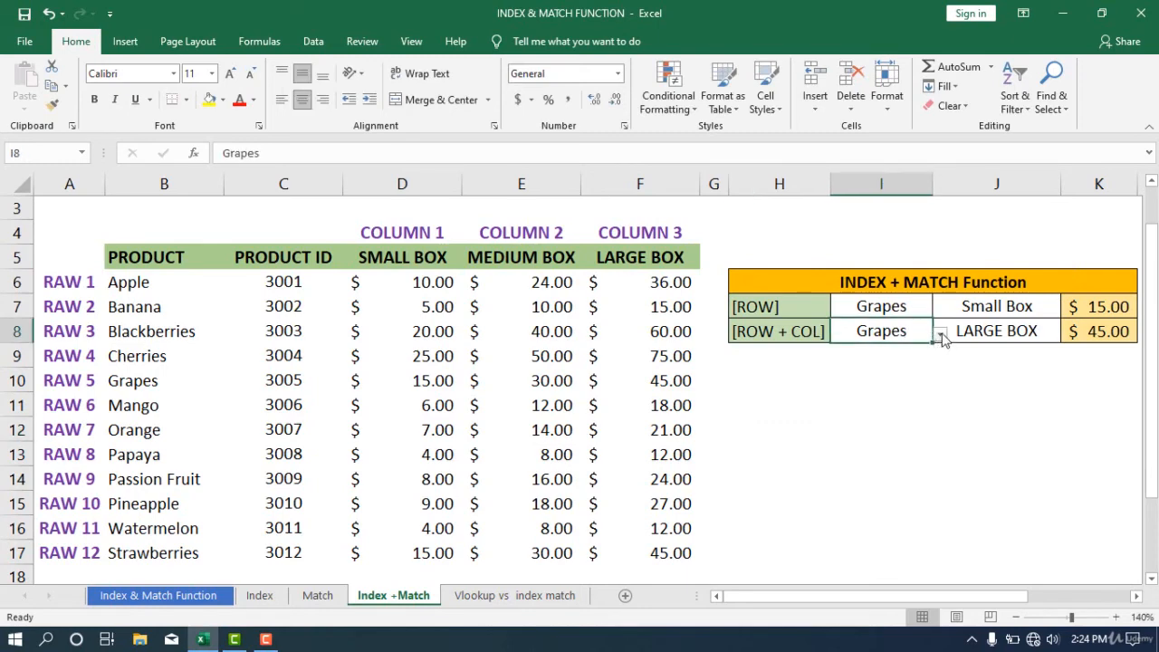
click(939, 334)
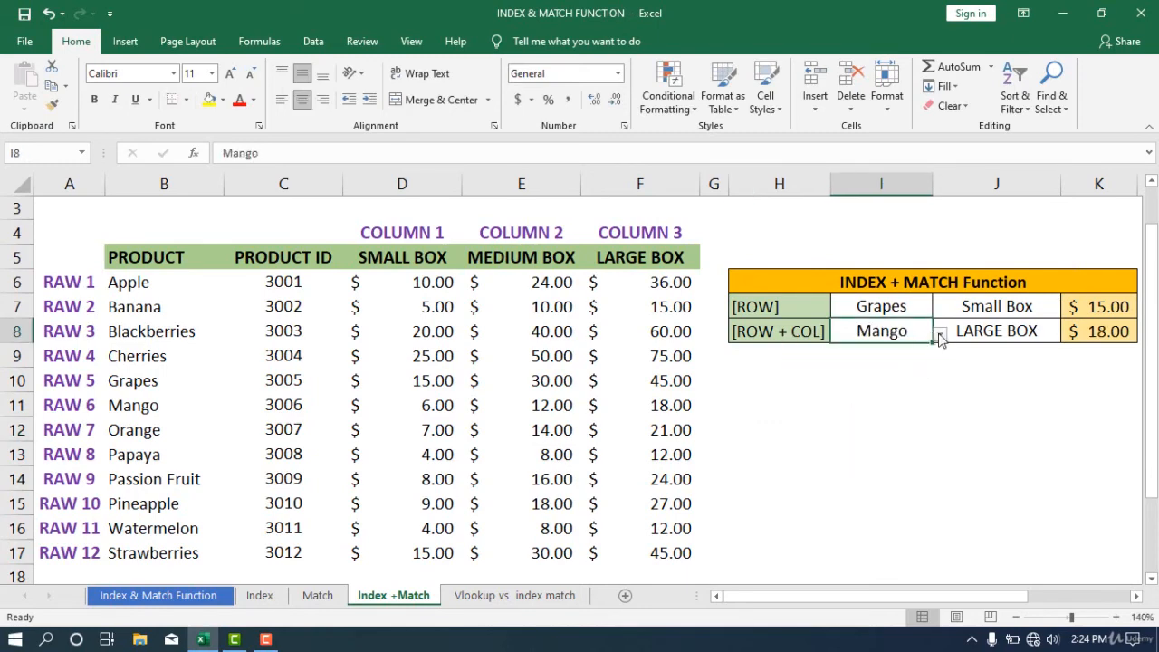
click(940, 334)
drag(935, 430, 938, 368)
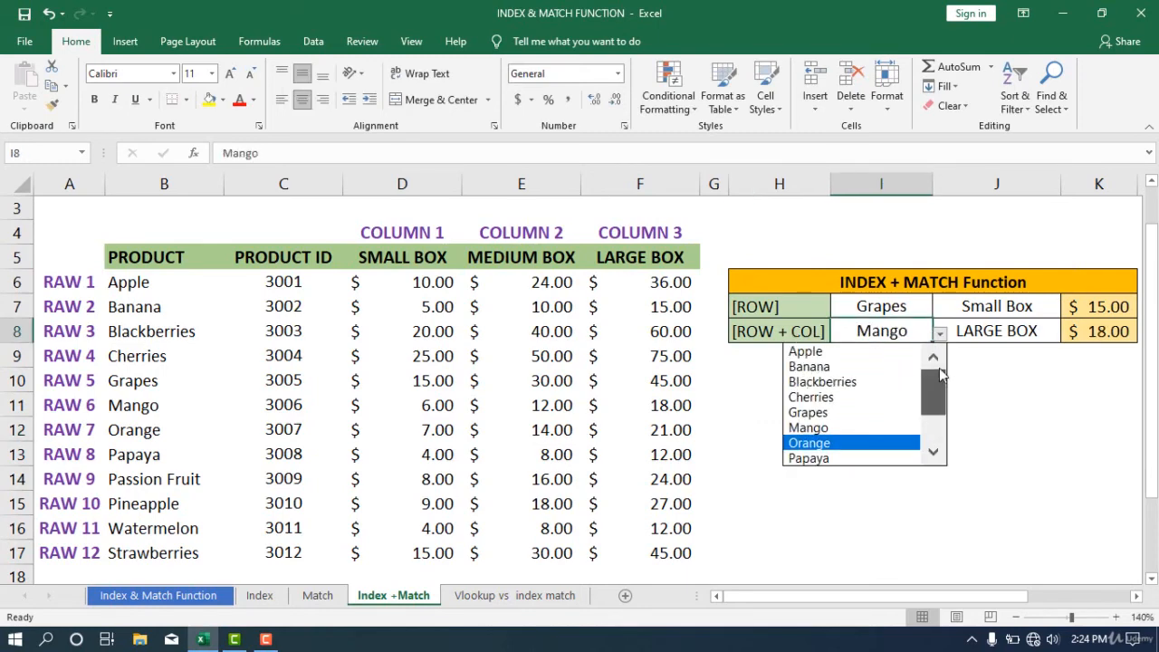
click(832, 352)
Step: Choose SMALL BOX from the box-size drop-down list in J8
click(1050, 335)
click(1068, 334)
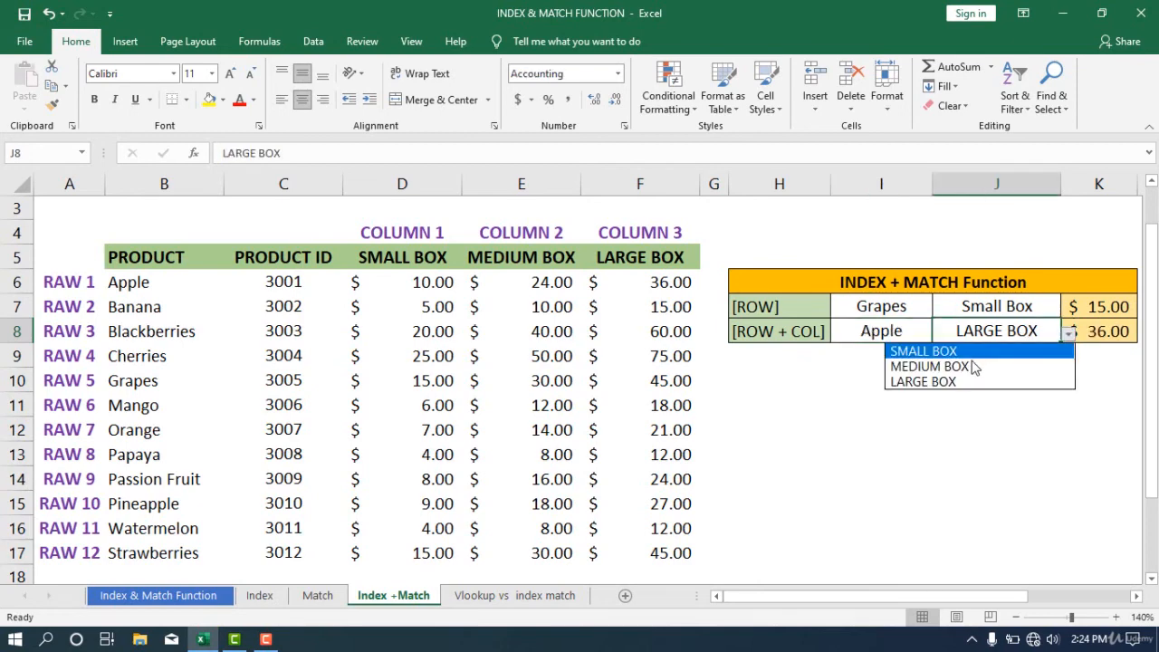
click(1035, 351)
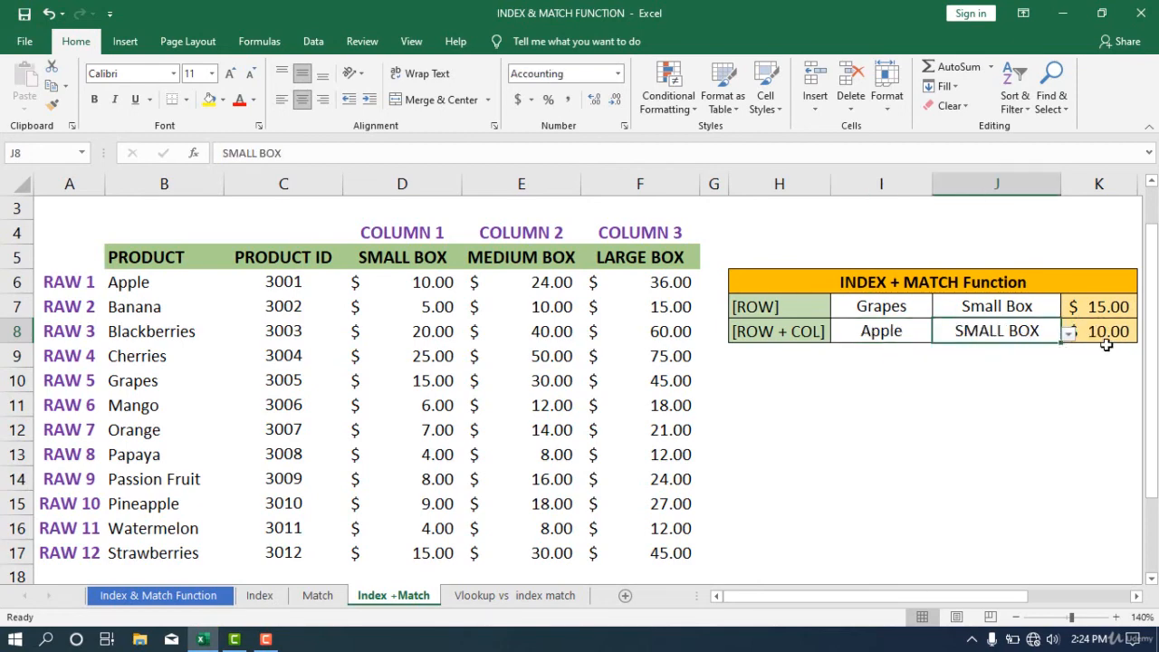
Step: Set Apple's small box price in D6 to 12
click(410, 288)
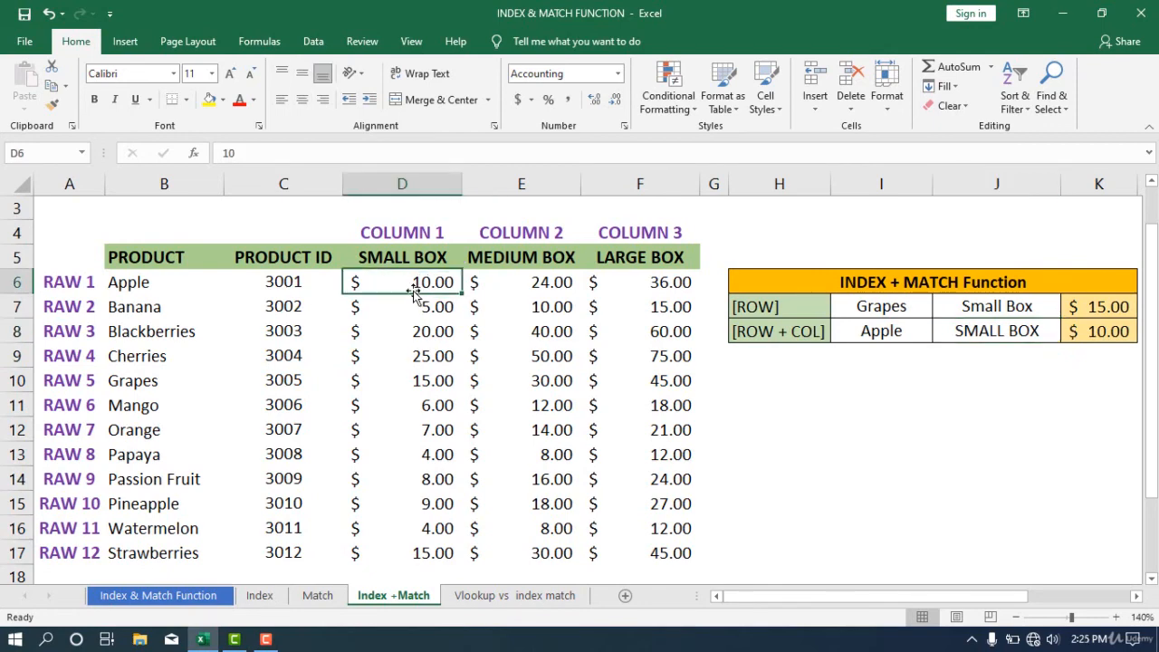
text(12)
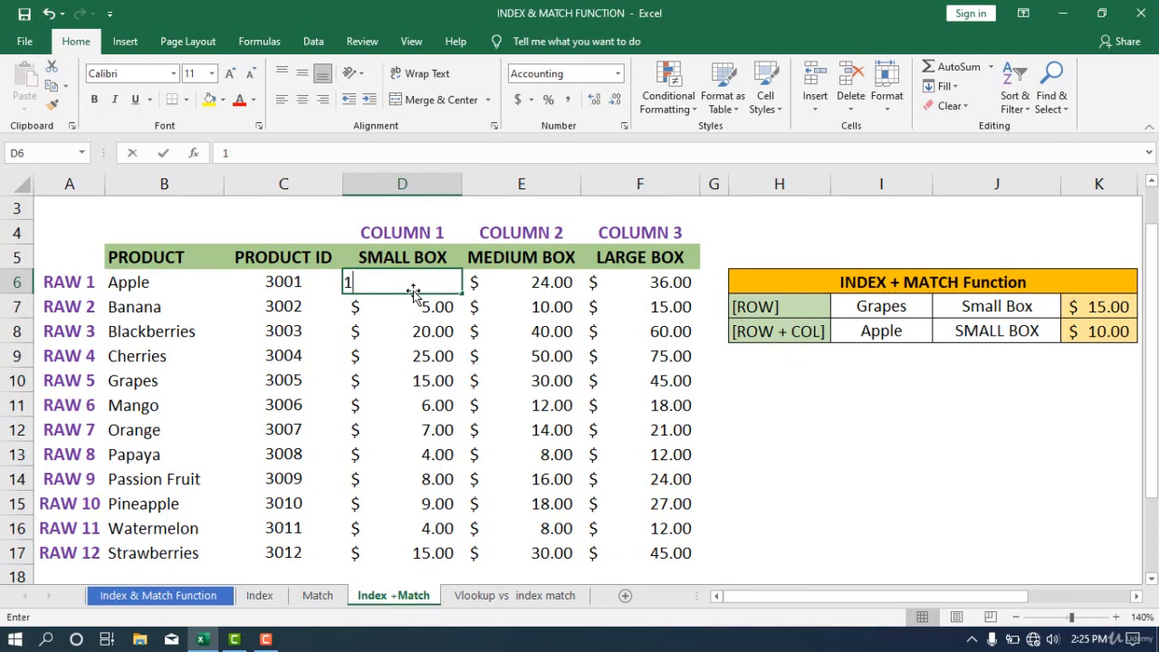
click(414, 344)
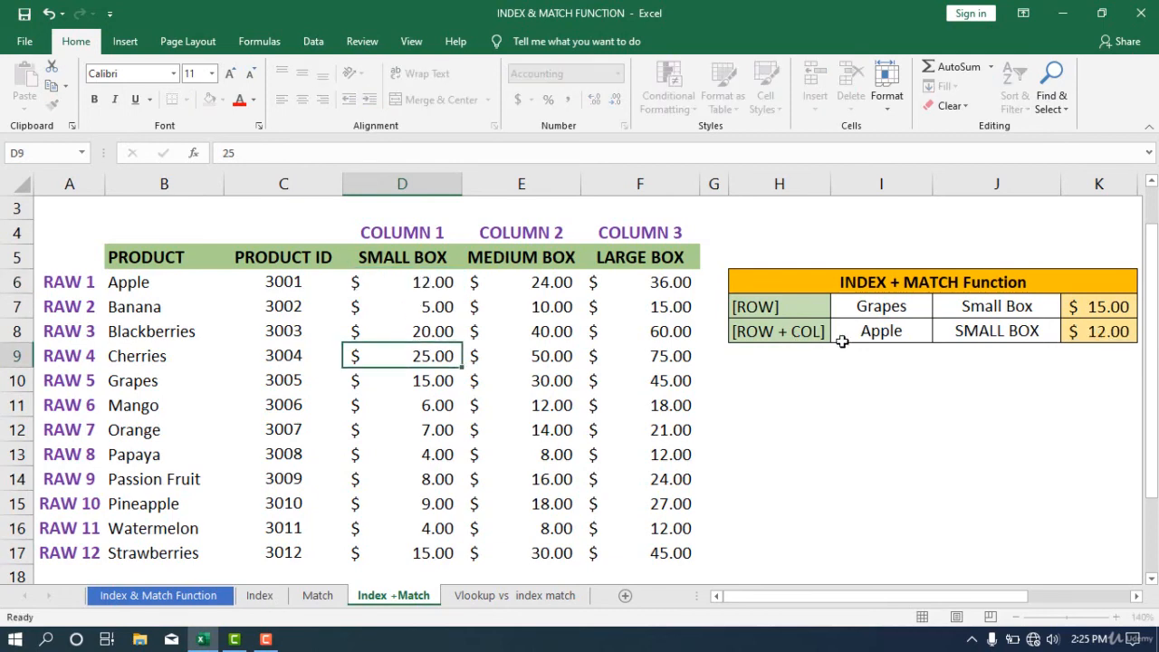